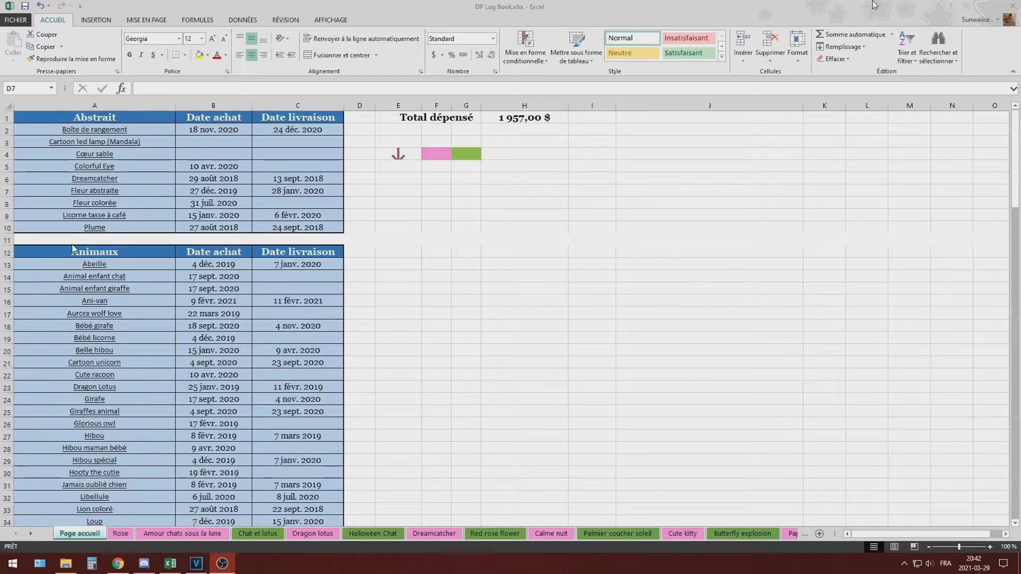
Look through the category tables on the Page accueil sheet and return to its beginning.
scroll(372, 266, "down", 6)
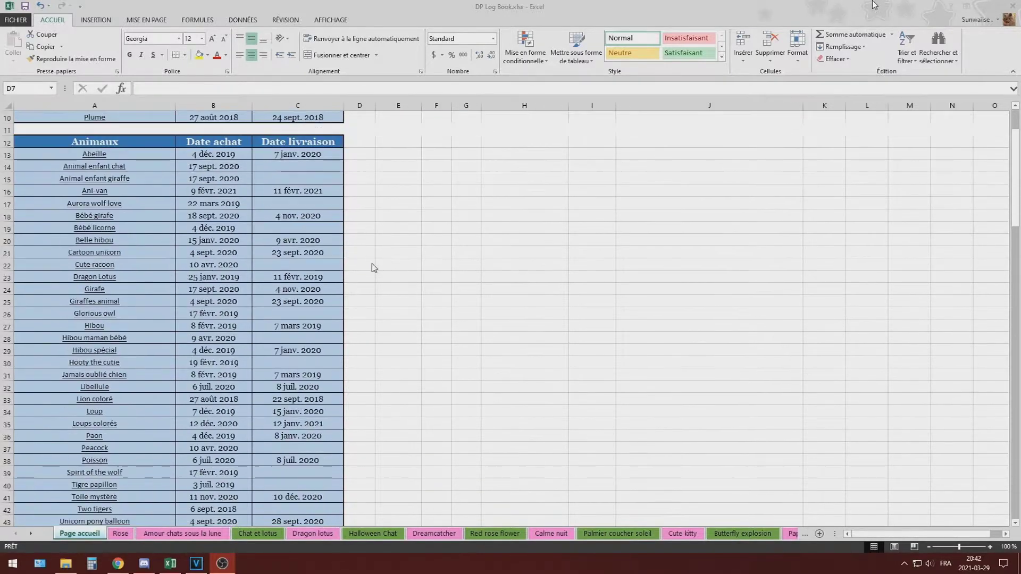
scroll(372, 268, "down", 16)
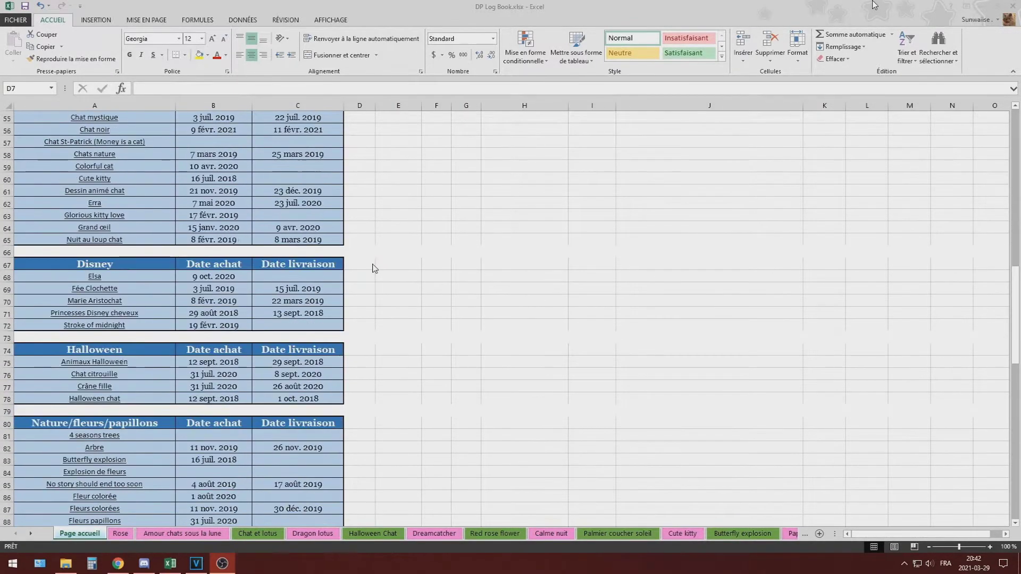
scroll(375, 268, "down", 3)
scroll(375, 268, "up", 18)
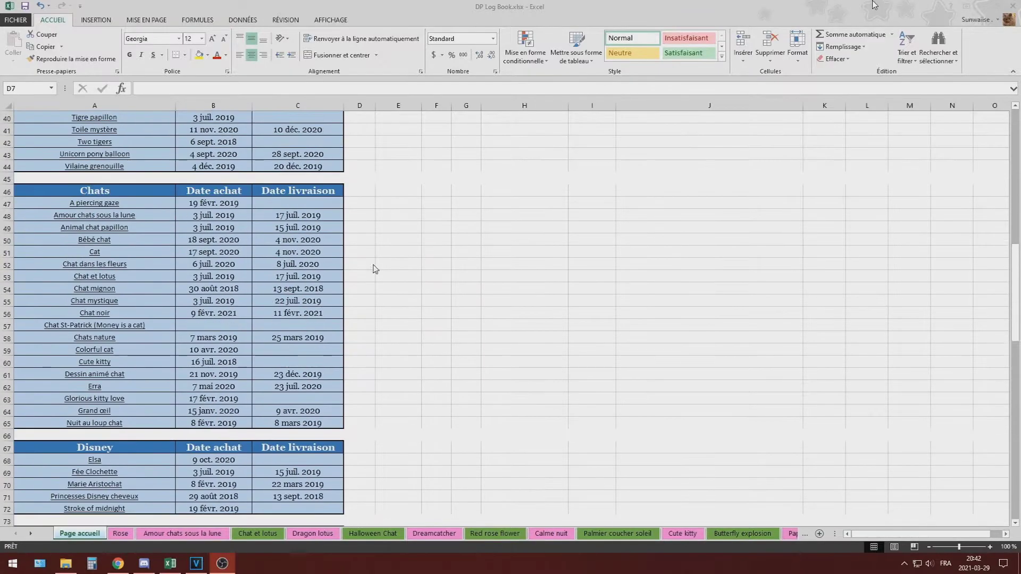
scroll(375, 269, "up", 7)
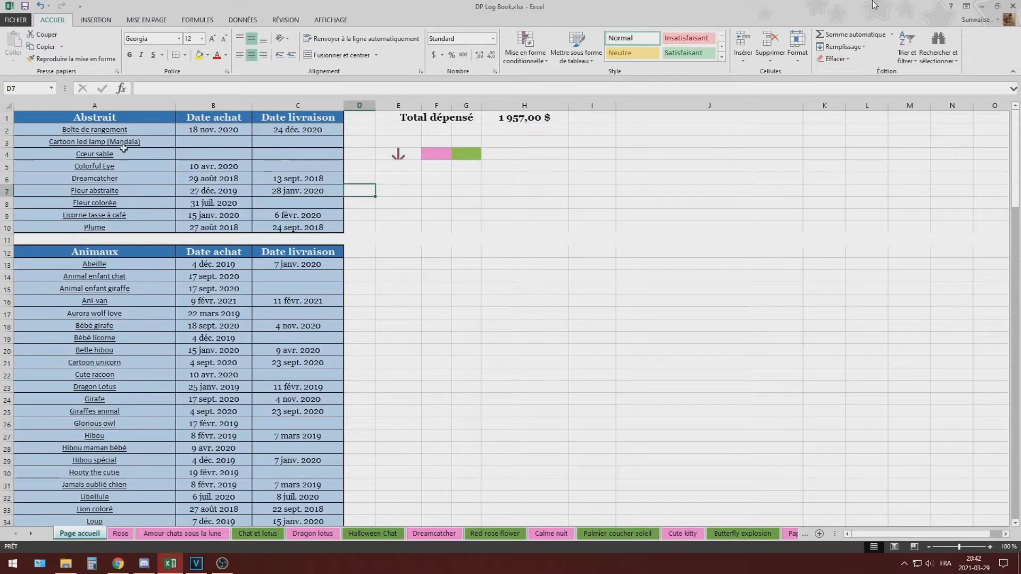
Examine the Abstrait table's names, Date achat and Date livraison columns, including the Cartoon led lamp (Mandala) and Cœur sable entries.
left_click(143, 130)
left_click_drag(142, 130, 135, 223)
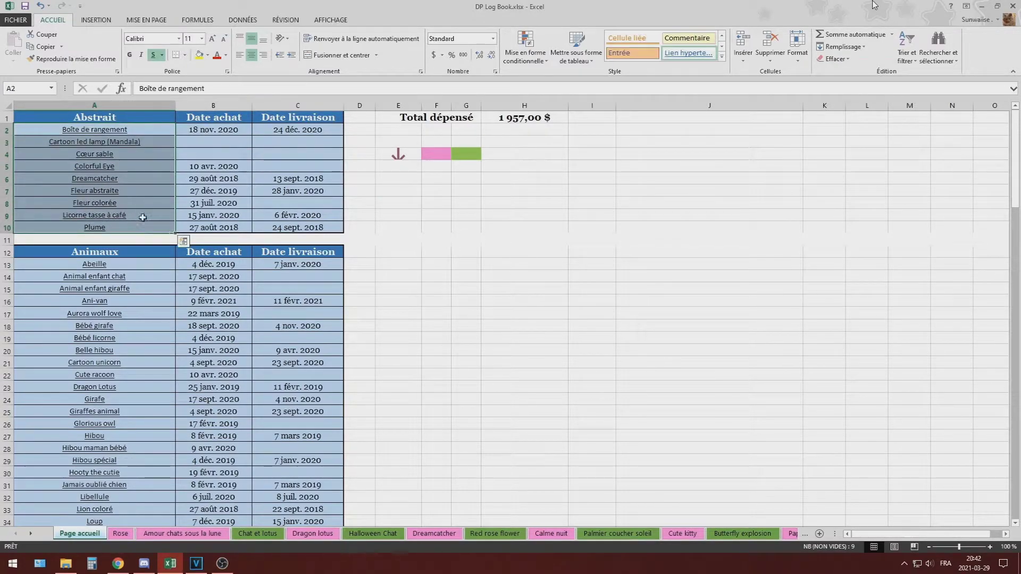
left_click_drag(231, 131, 223, 227)
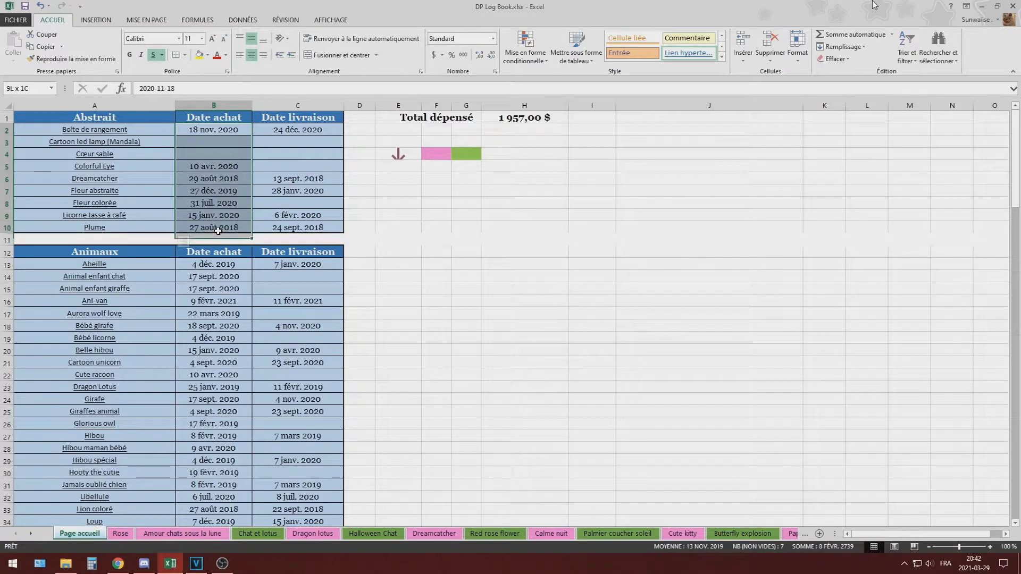
left_click_drag(306, 139, 311, 226)
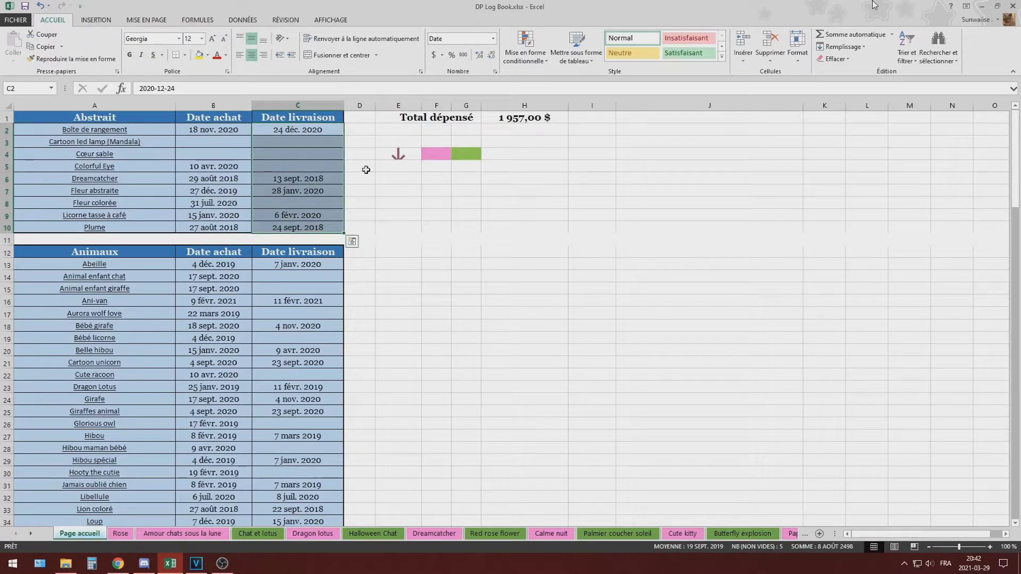
left_click(366, 169)
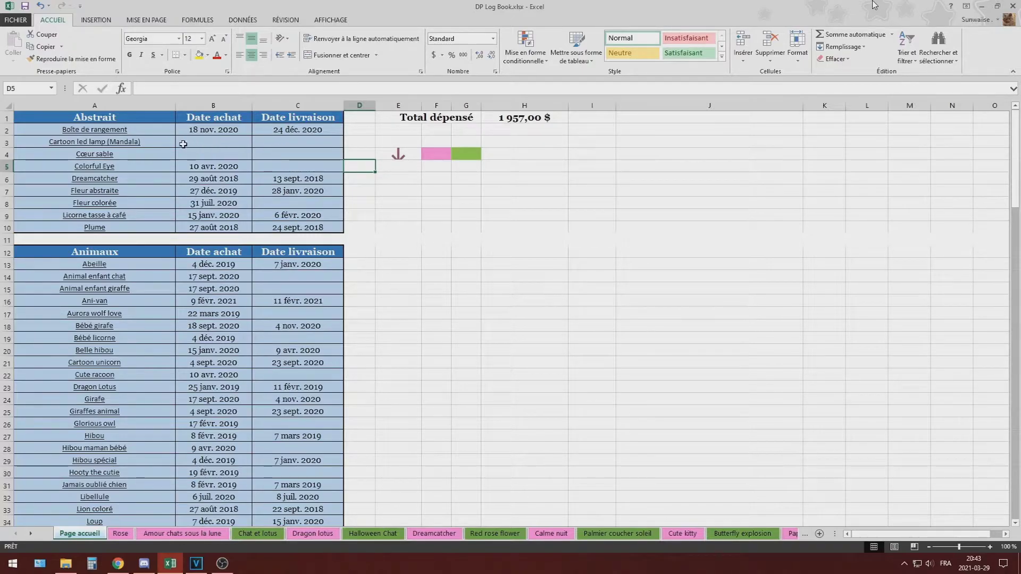
left_click(151, 142)
left_click(123, 155)
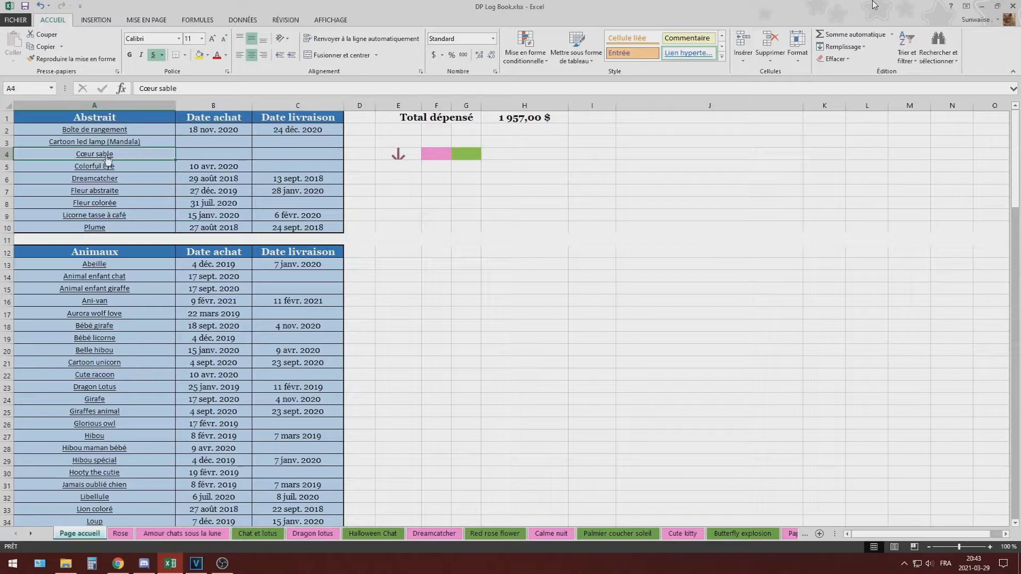
left_click(153, 141)
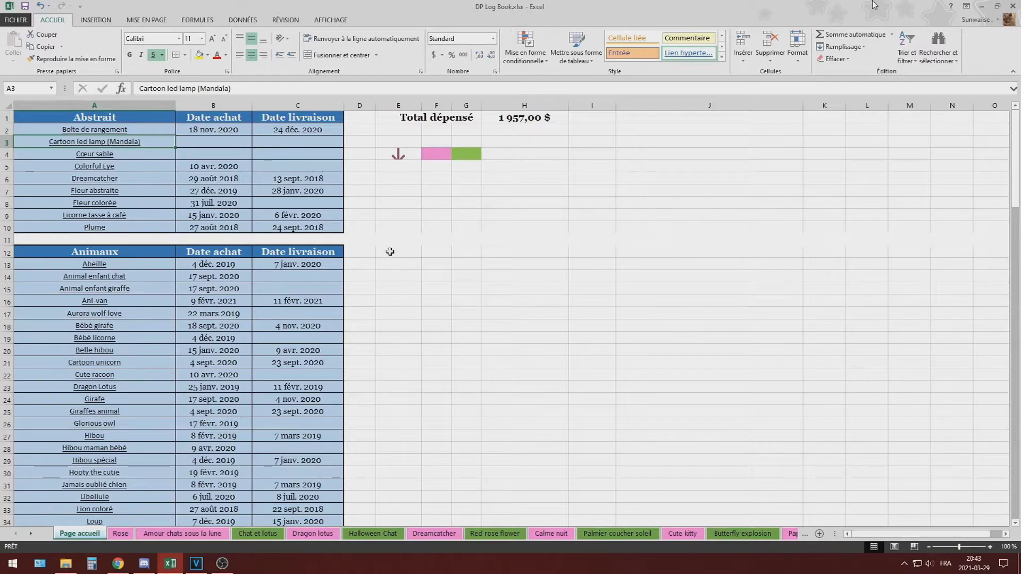
View the Dreamcatcher sheet through its link in the Abstrait table and return to the home page.
left_click(93, 178)
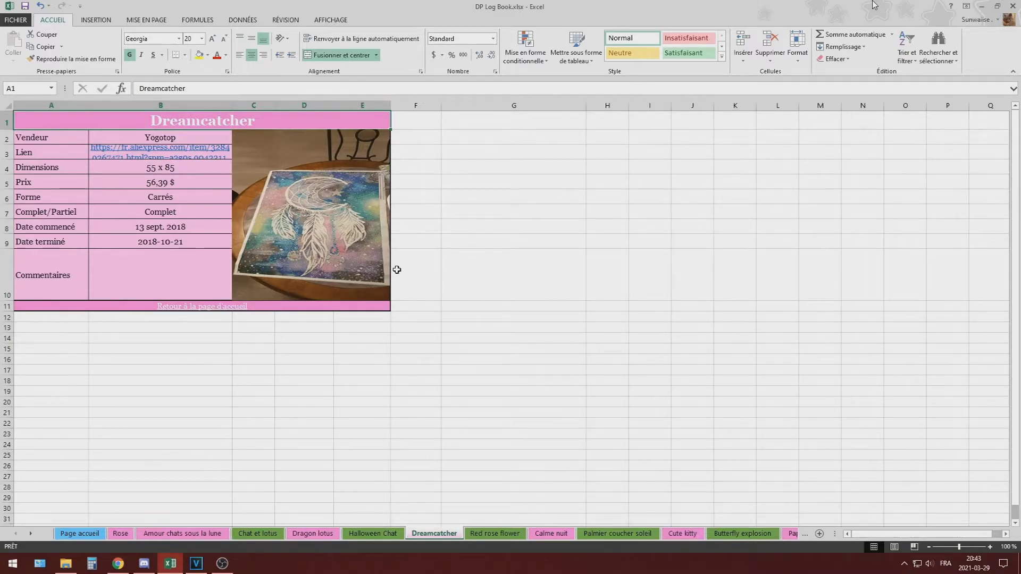
left_click(201, 306)
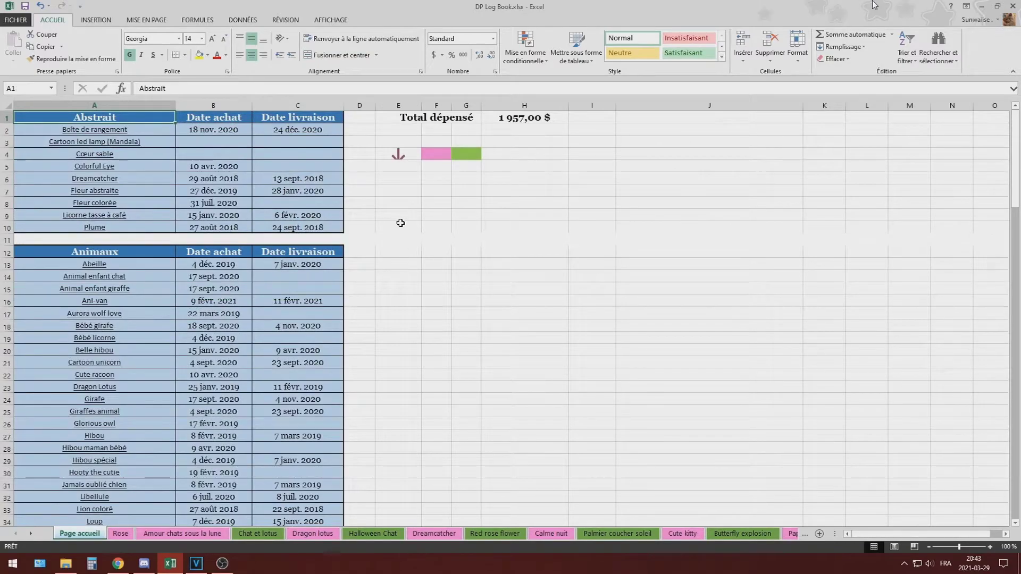
Inspect the formula behind the Total dépensé amount in cell H1.
left_click(416, 118)
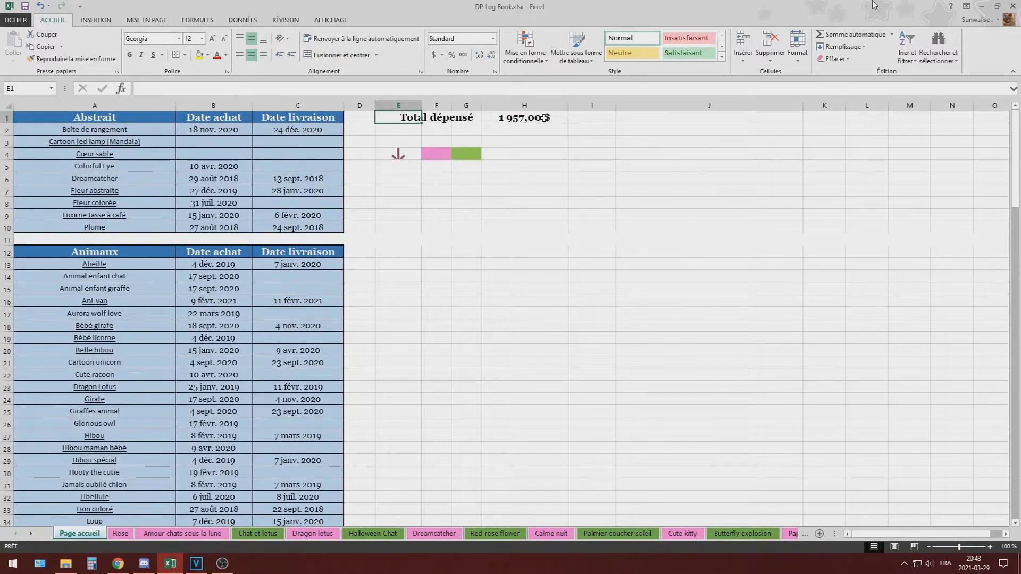
left_click(543, 118)
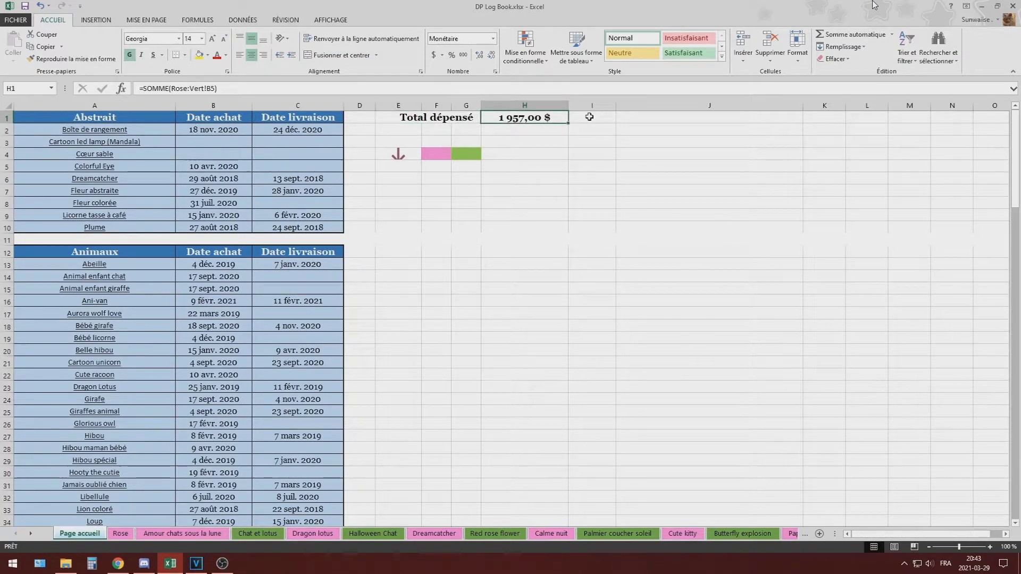
left_click(554, 135)
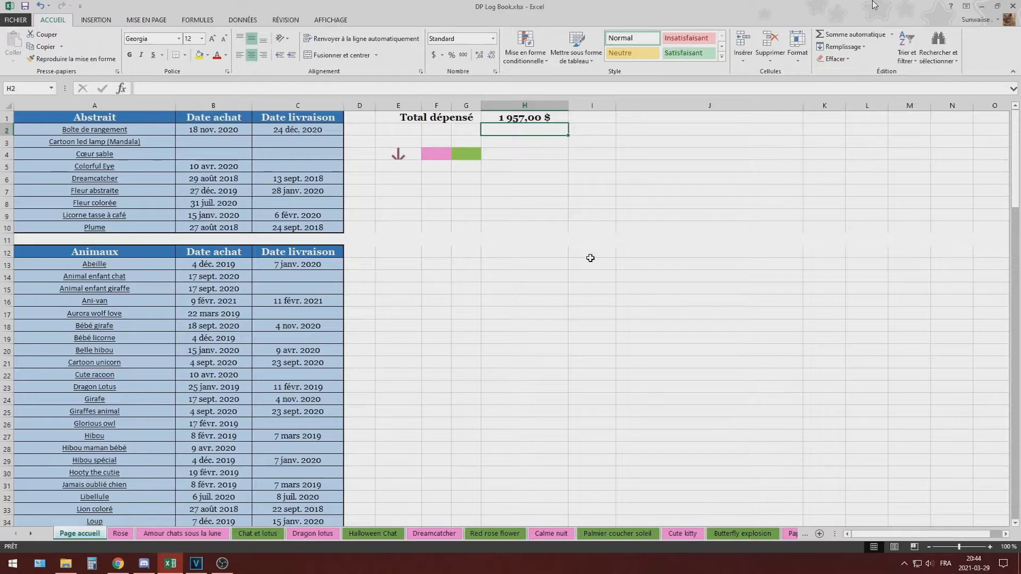
Follow the arrow link to the end of the home page list and the other arrow back to its beginning.
left_click(398, 155)
scroll(405, 266, "down", 2)
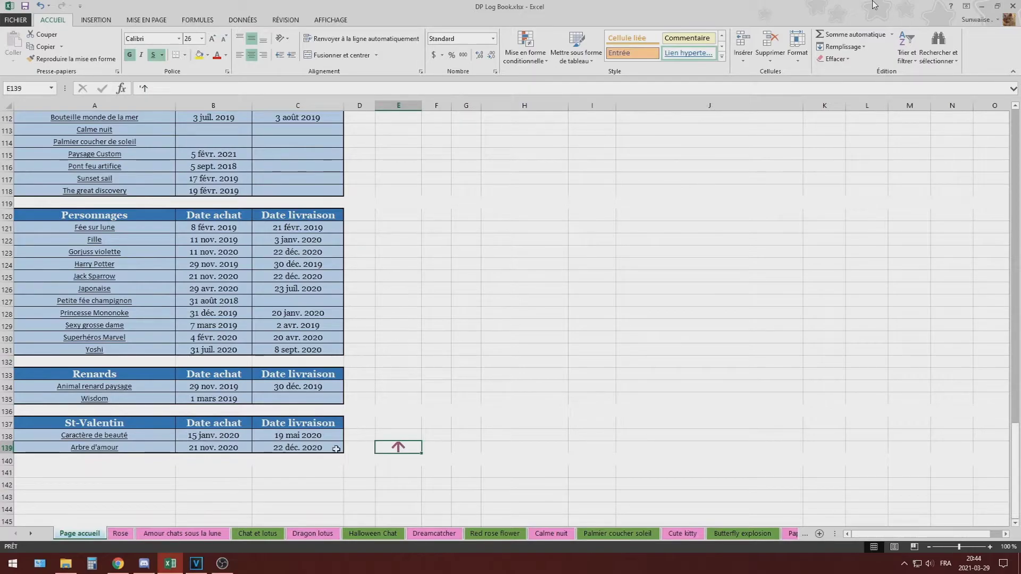
left_click(399, 446)
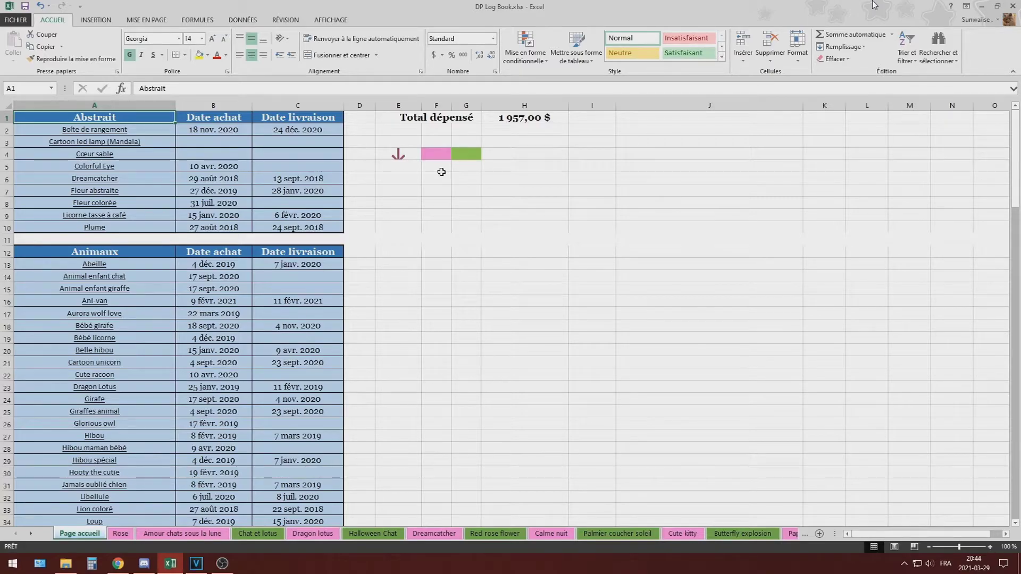
Open the pink template sheet Rose and create a copy of it before the Vert sheet.
left_click(437, 153)
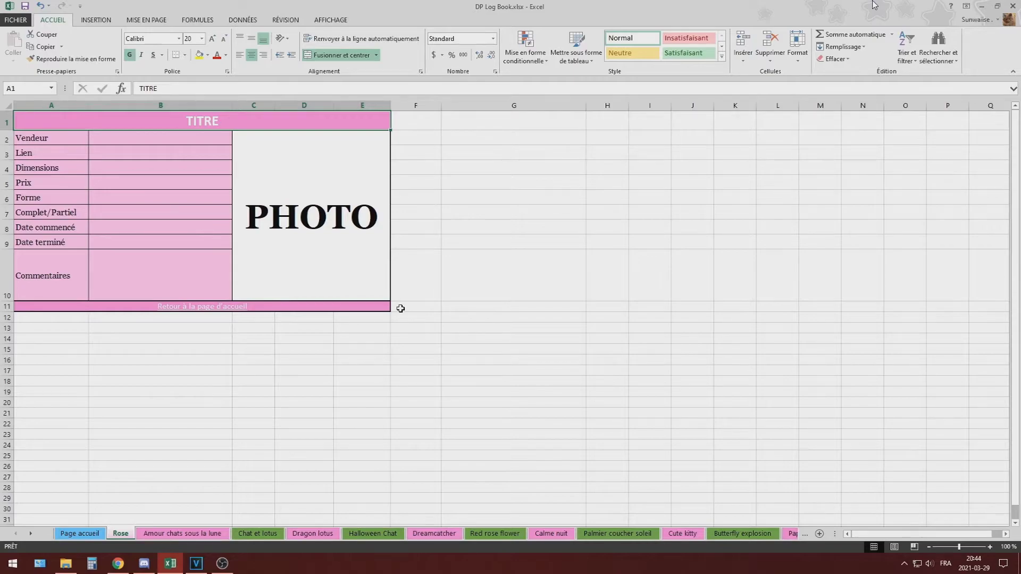
right_click(123, 534)
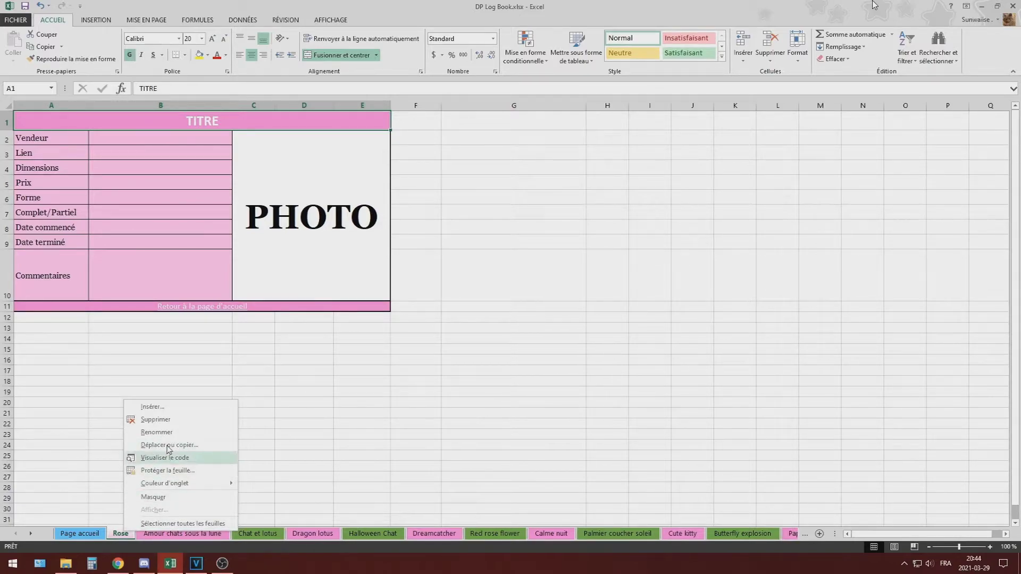
left_click(193, 447)
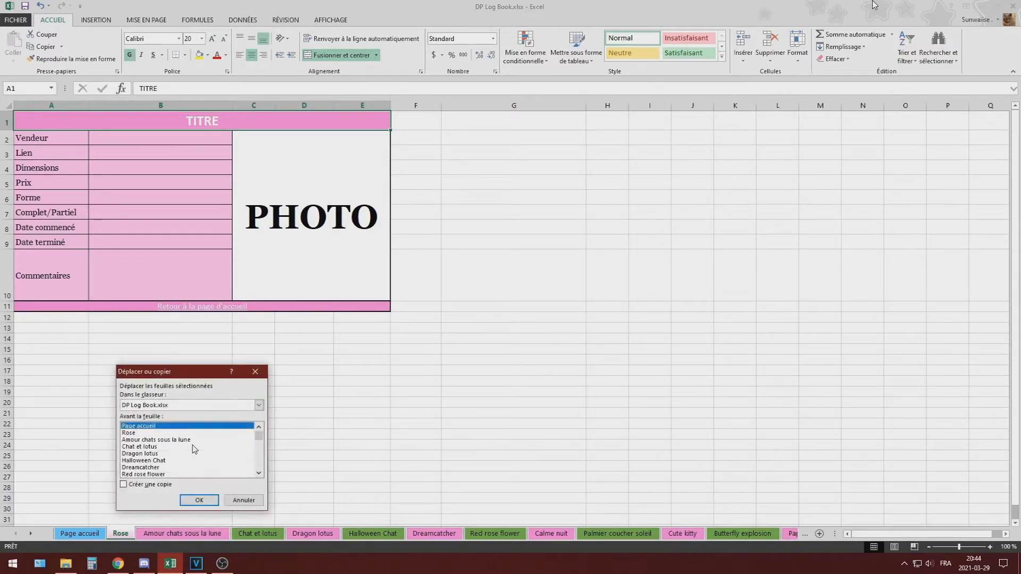
left_click(124, 485)
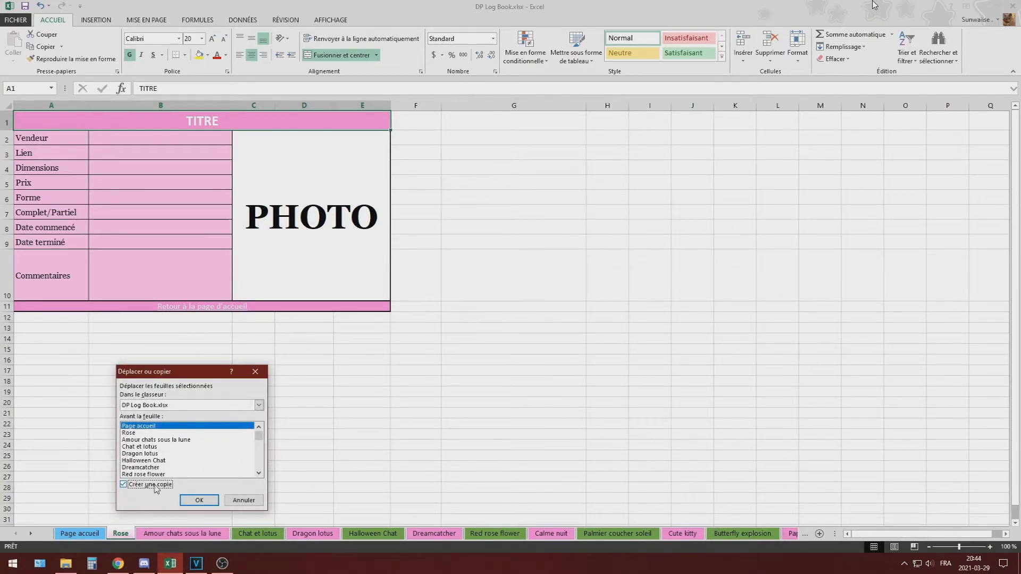
left_click_drag(262, 445, 262, 477)
left_click(131, 468)
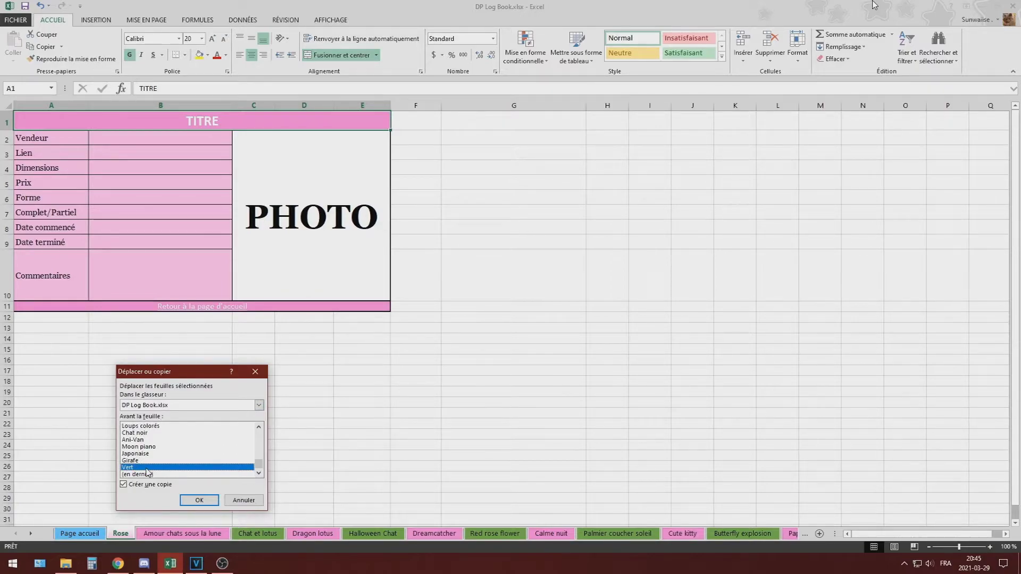
left_click(195, 500)
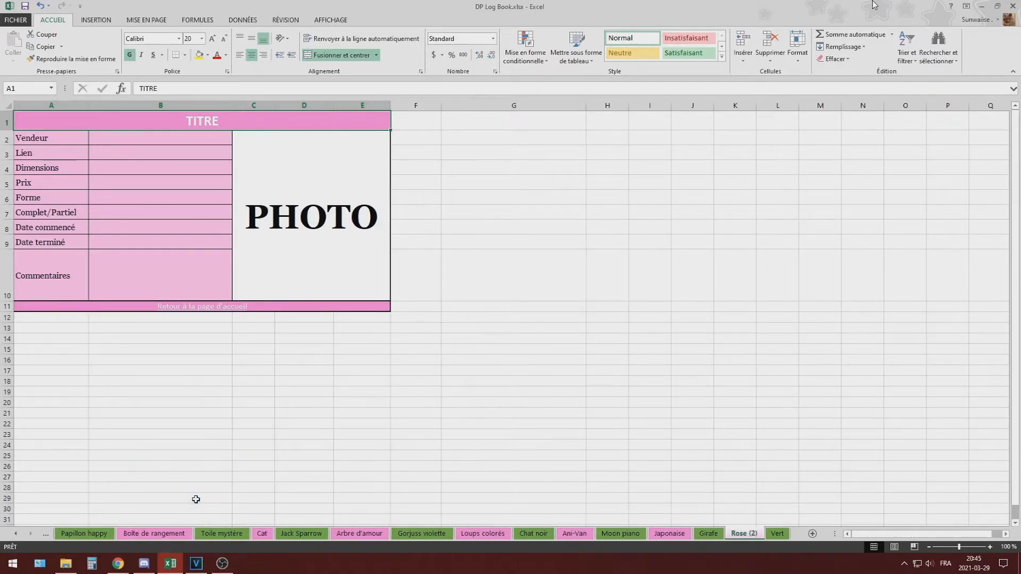
Rename the copied template sheet as Exemple.
right_click(746, 533)
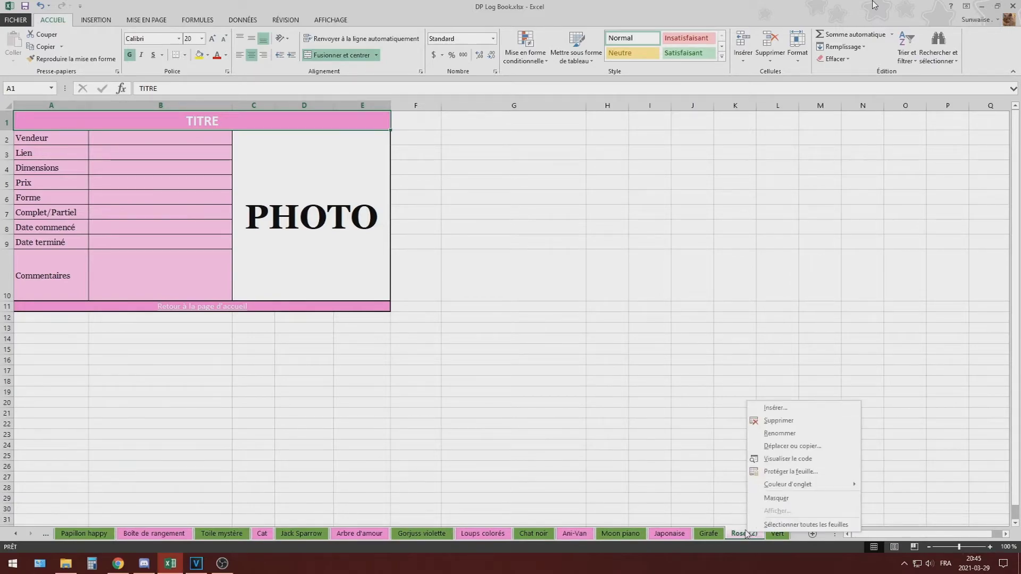
left_click(778, 433)
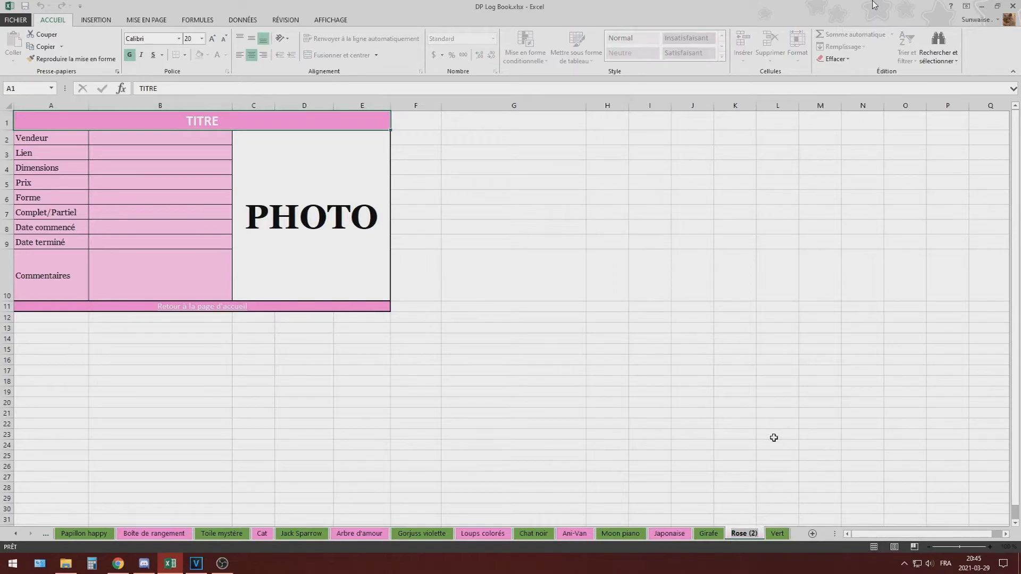
type("Exemple")
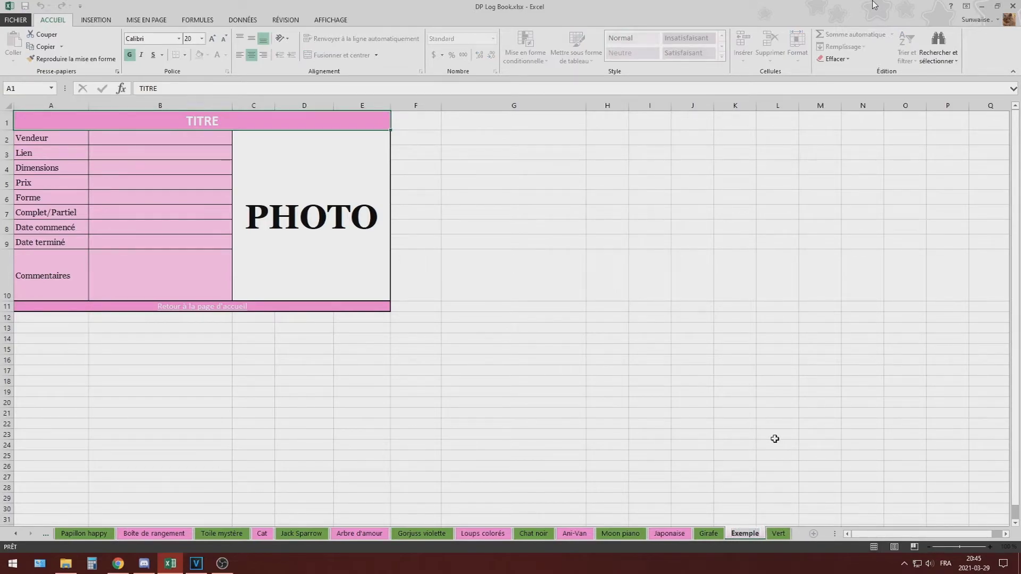
key("Return")
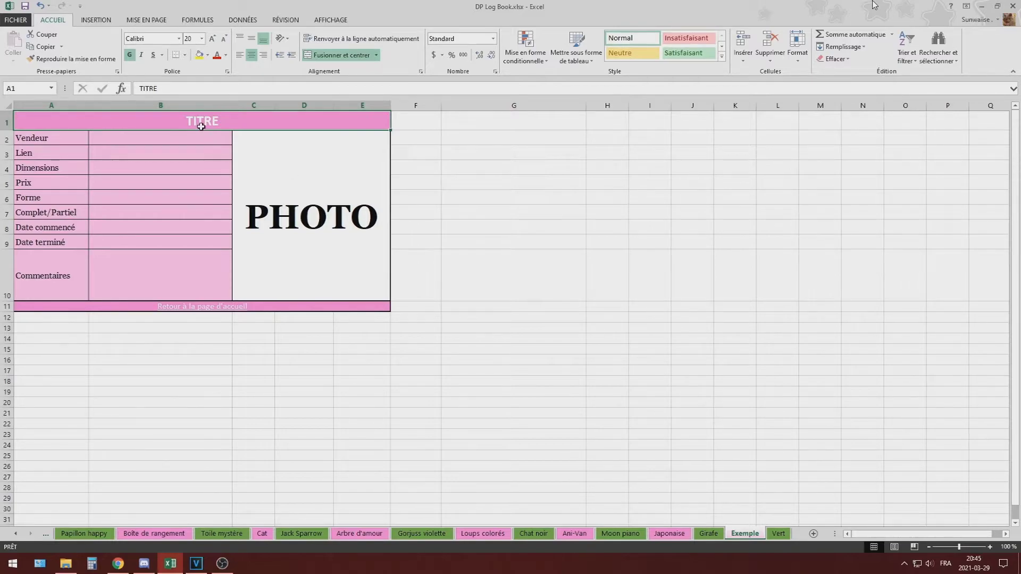
Replace the sheet's title with Exemple and enter Blabla as the Vendeur.
type("Exemple")
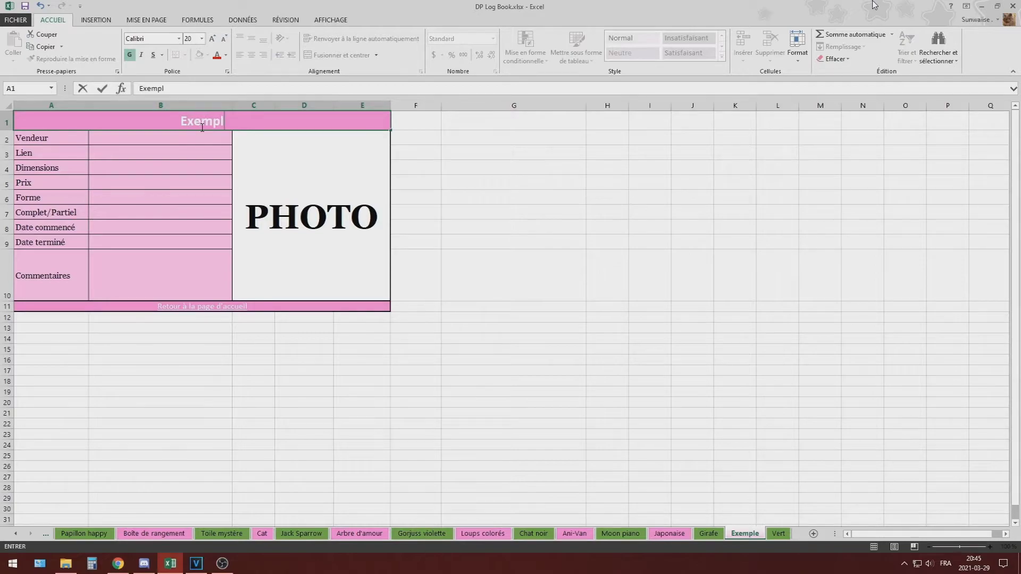
key("Return")
key("Tab")
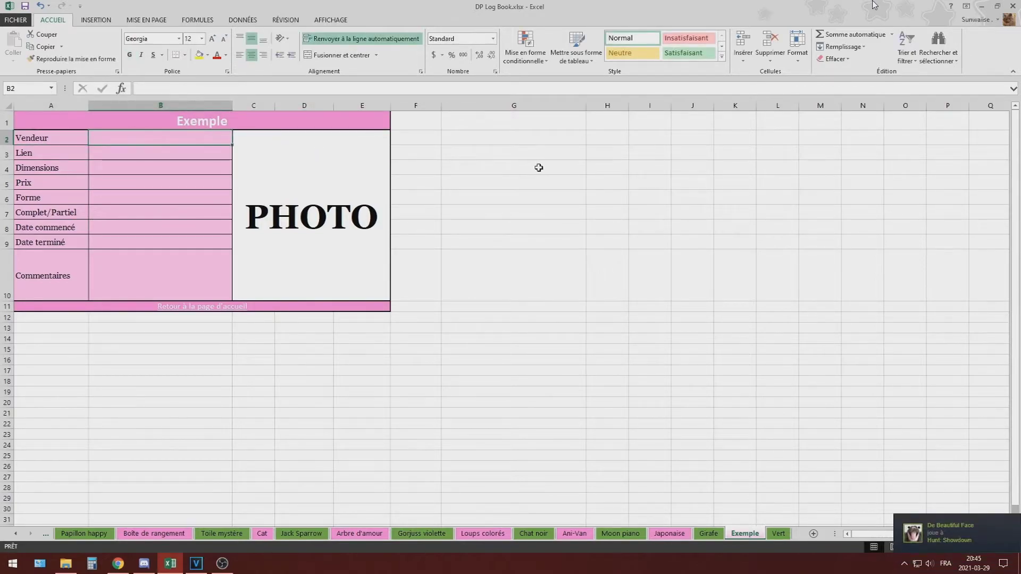
type("Blabla")
key("Return")
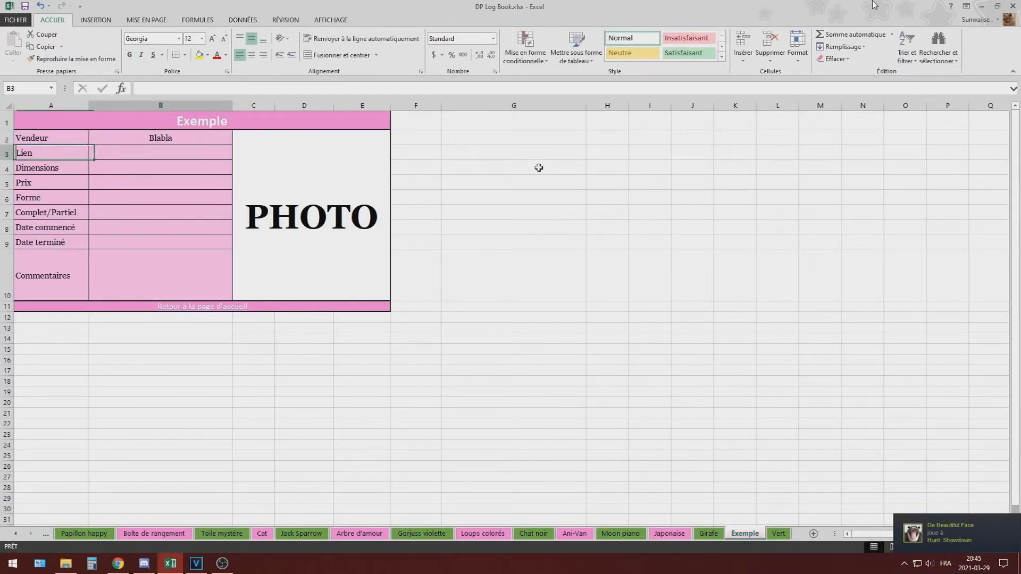
type("www.aliec")
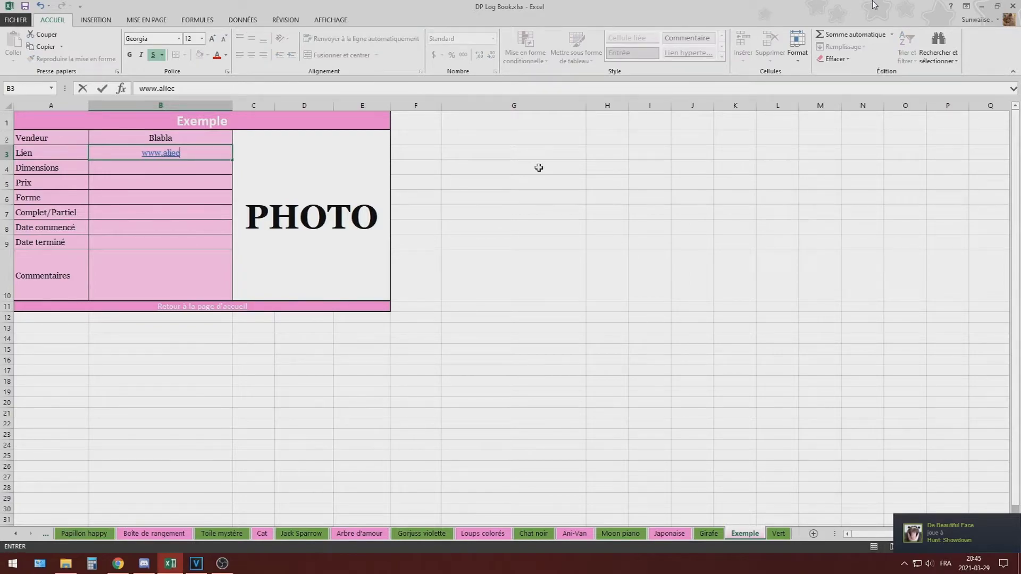
key("BackSpace")
type("xpress.com")
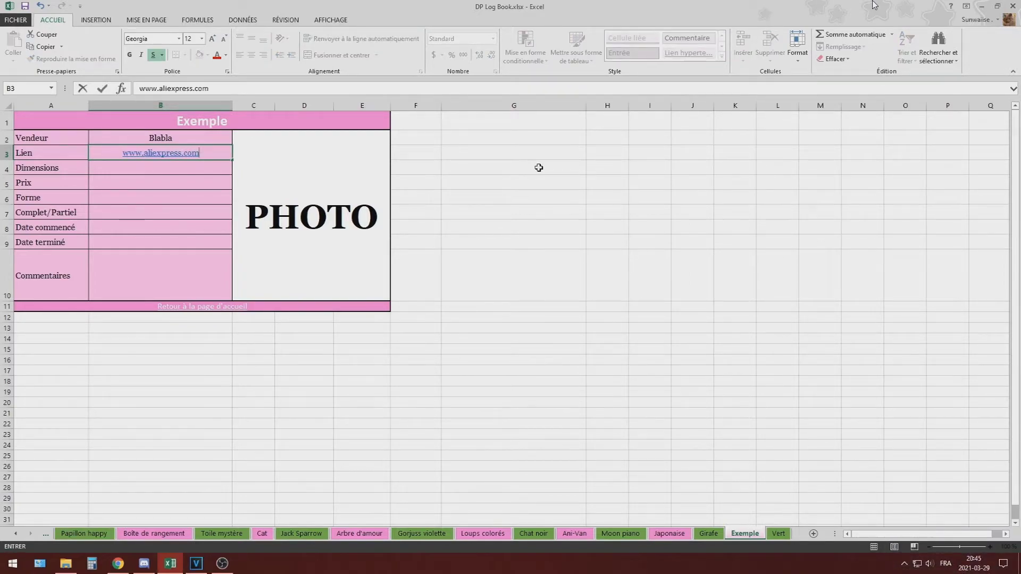
key("Return")
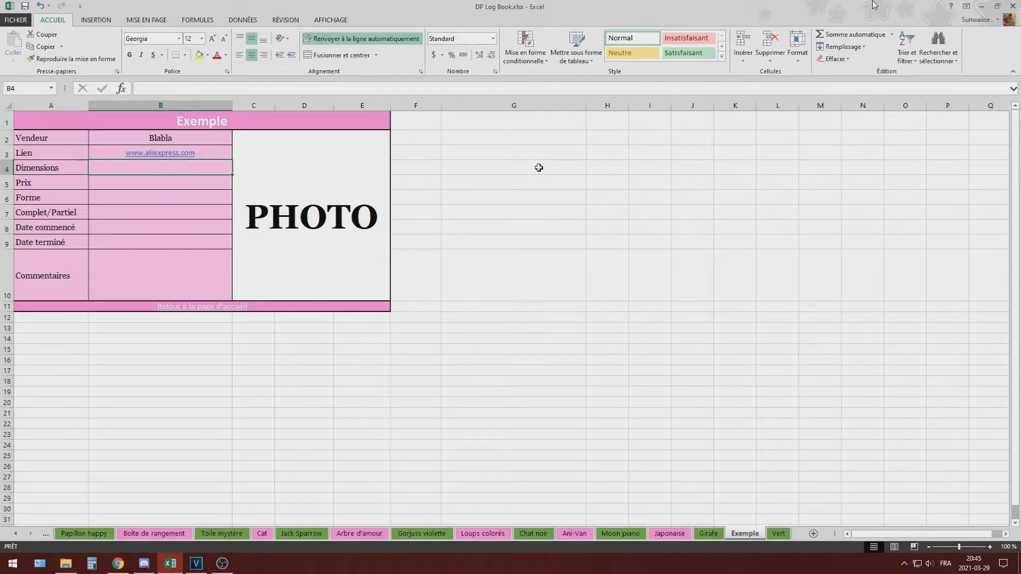
type("40 x 50")
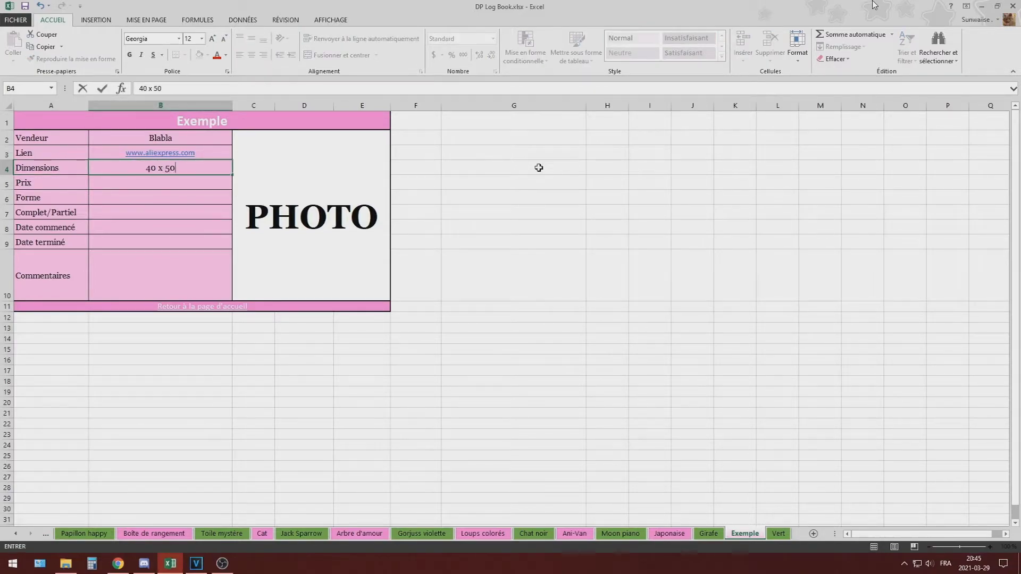
key("Return")
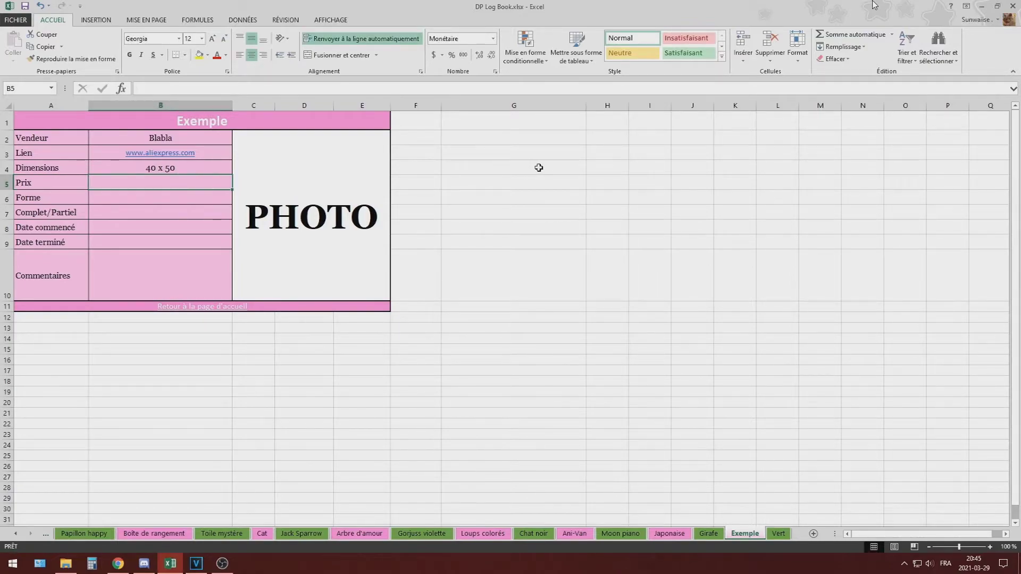
Enter 15,99 as the Prix and choose Carrés as the Forme on the Exemple sheet.
type("15,99")
key("Return")
key("Left")
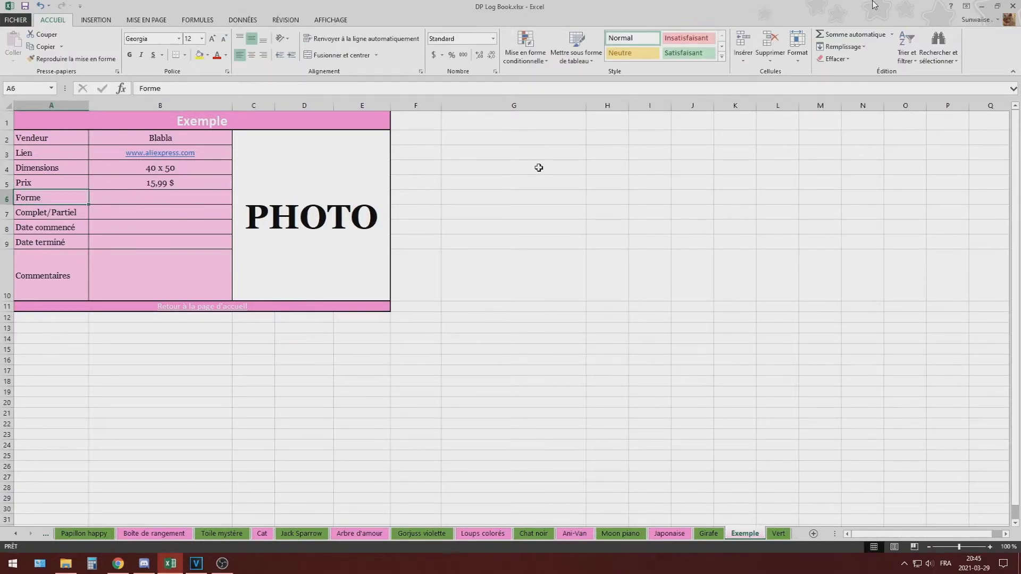
key("Right")
left_click(236, 200)
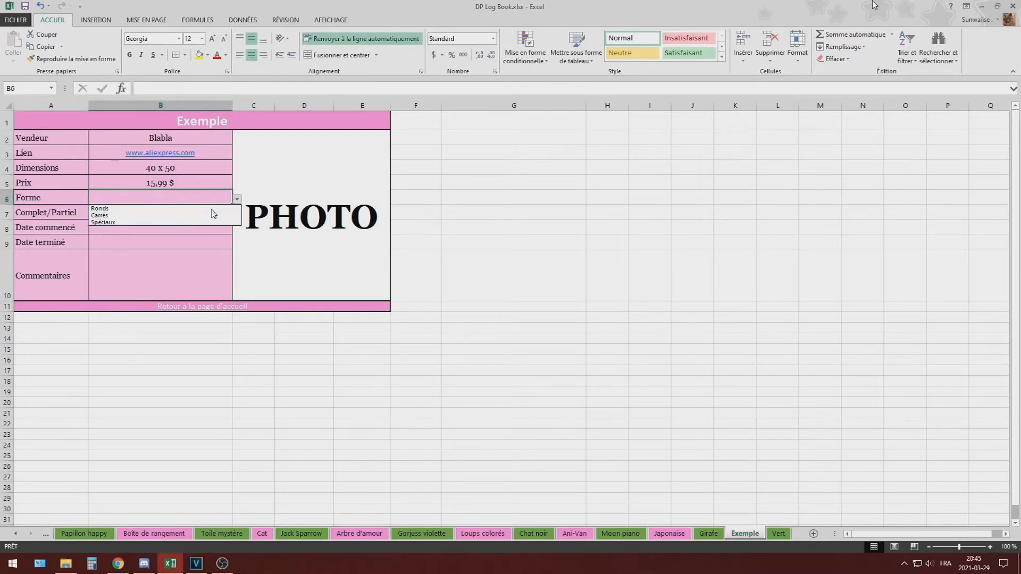
left_click(205, 215)
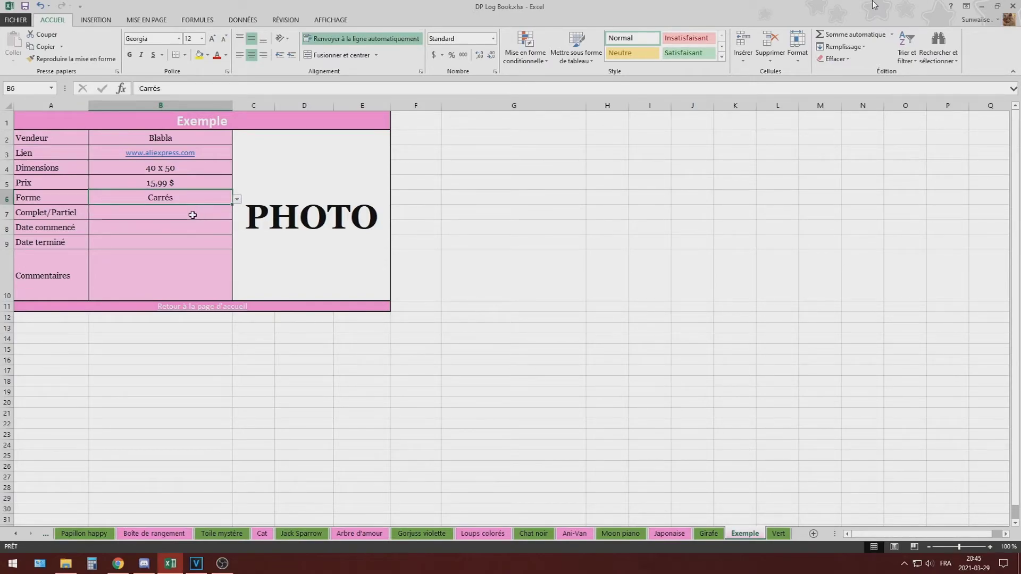
Set Complet/Partiel to Complet and enter 29 mars 2021 as the Date commencé.
left_click(193, 215)
left_click(236, 214)
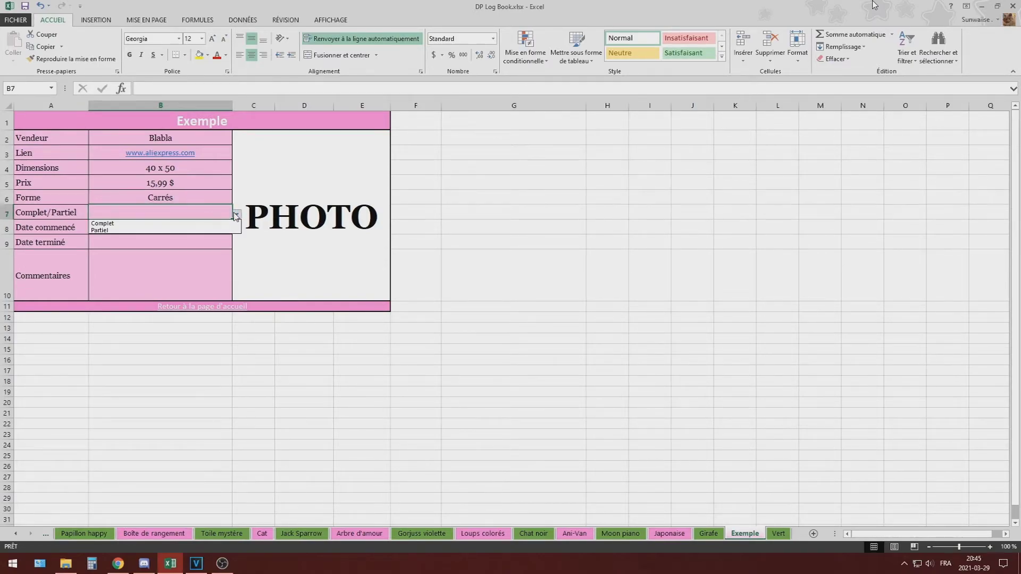
left_click(207, 224)
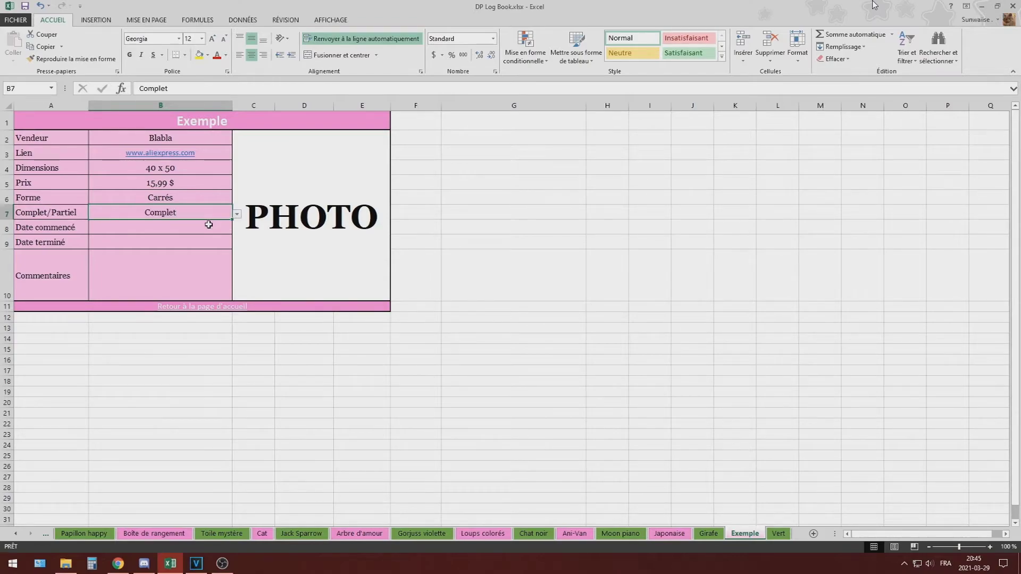
left_click(204, 227)
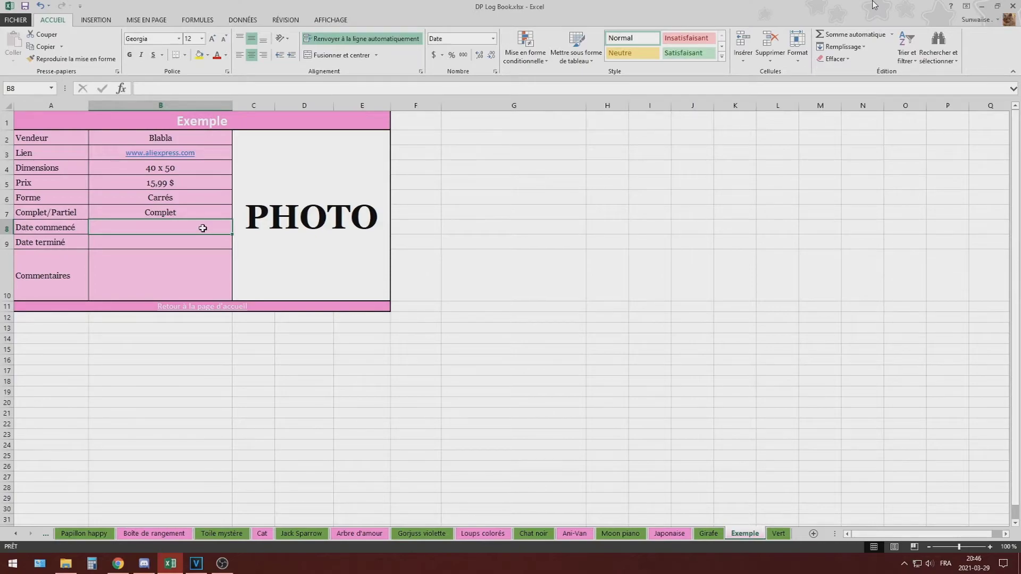
type("29")
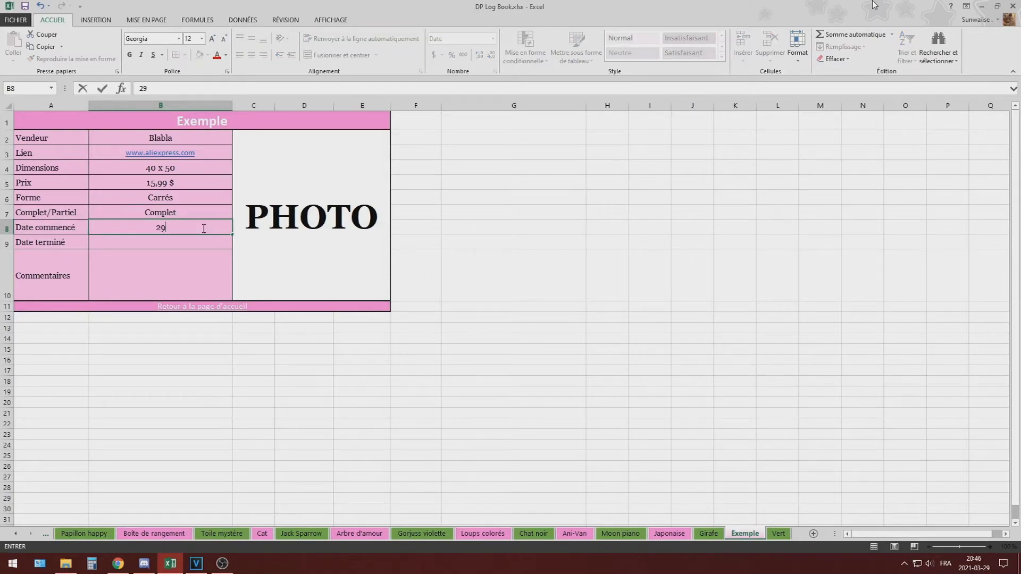
type(" mars 2021")
key("Return")
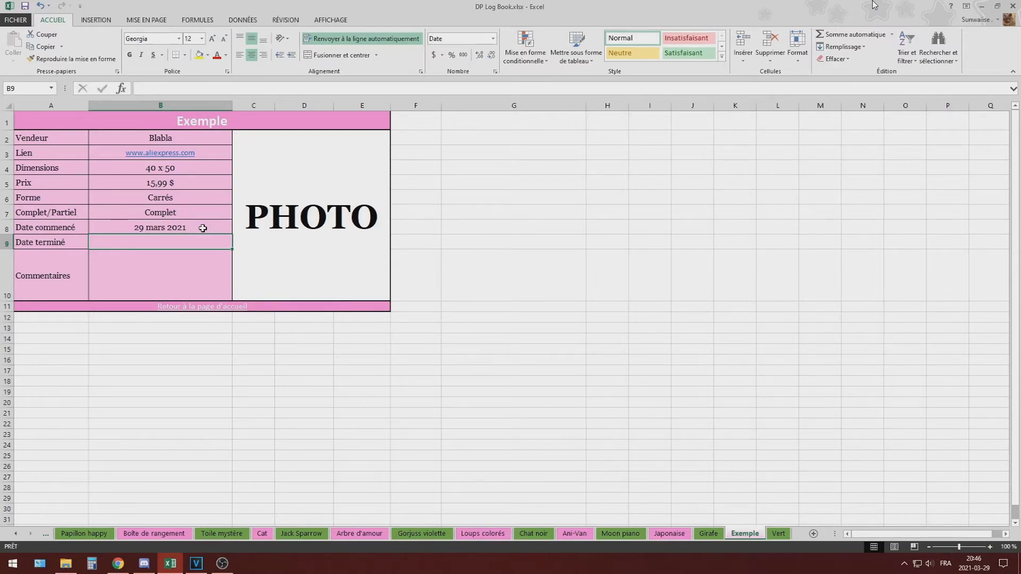
Enter 29 avril 2021 as the Date terminé and "Pas de feuille de route, diamants mal taillés, manquait 1 couleur (159)" as the Commentaires.
type("29 avri")
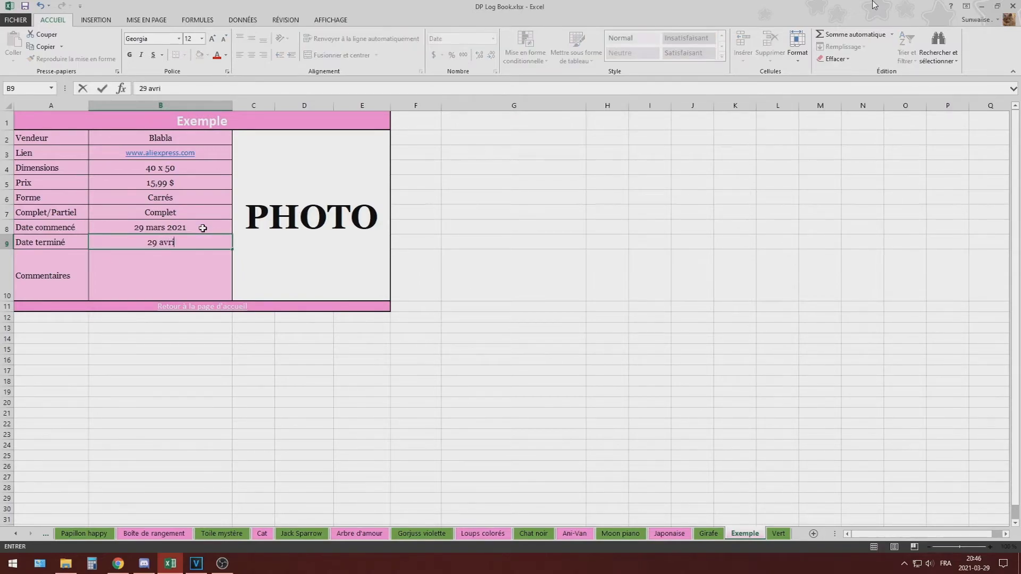
type("l 2021")
key("Return")
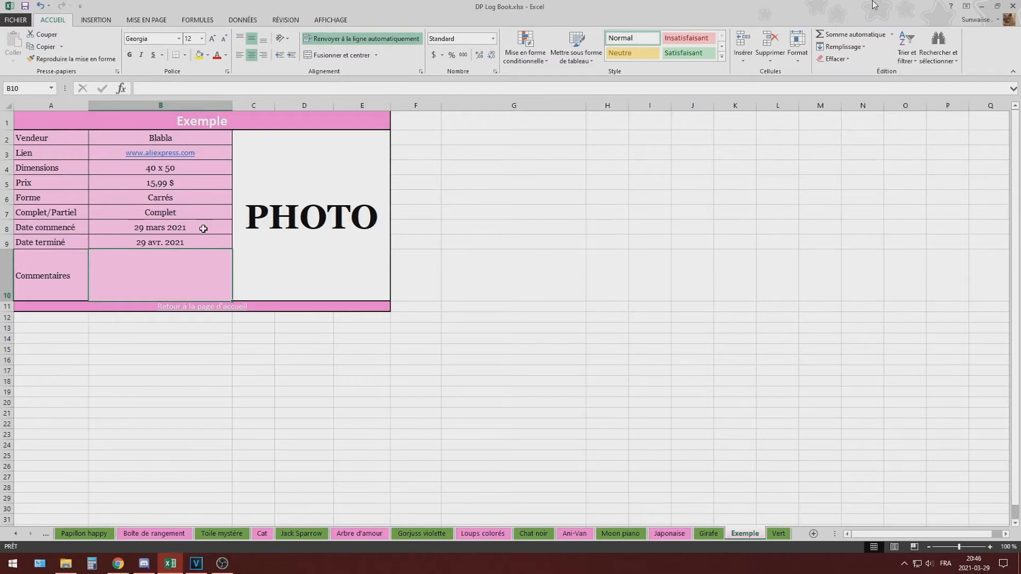
type("Pas de feuille de route, diamants mal taillés, manquait 1 couleur (159)")
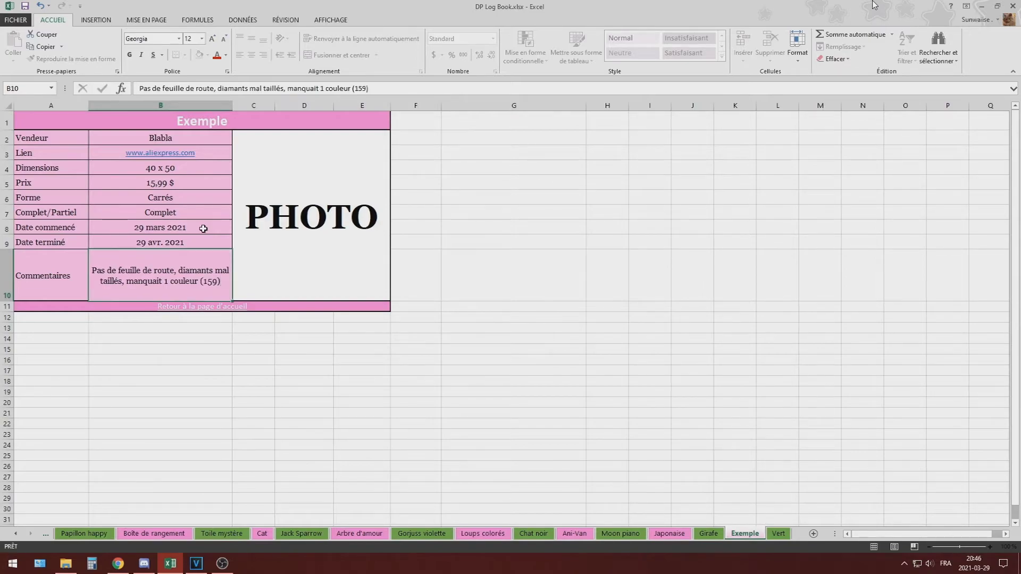
key("Return")
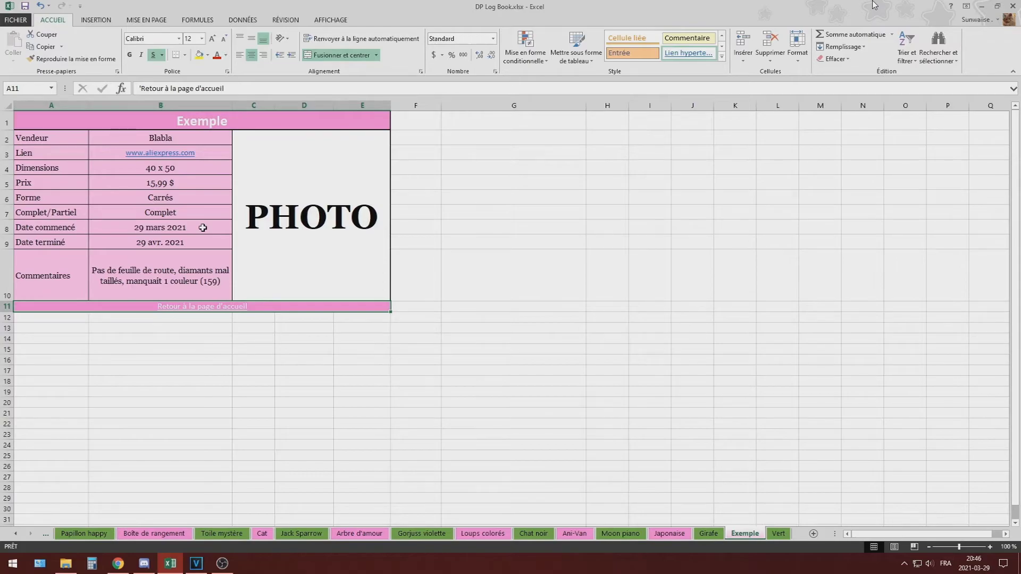
Insert the black cat picture from the Diamond painting Complétés folder at the sheet's PHOTO cell.
left_click(270, 191)
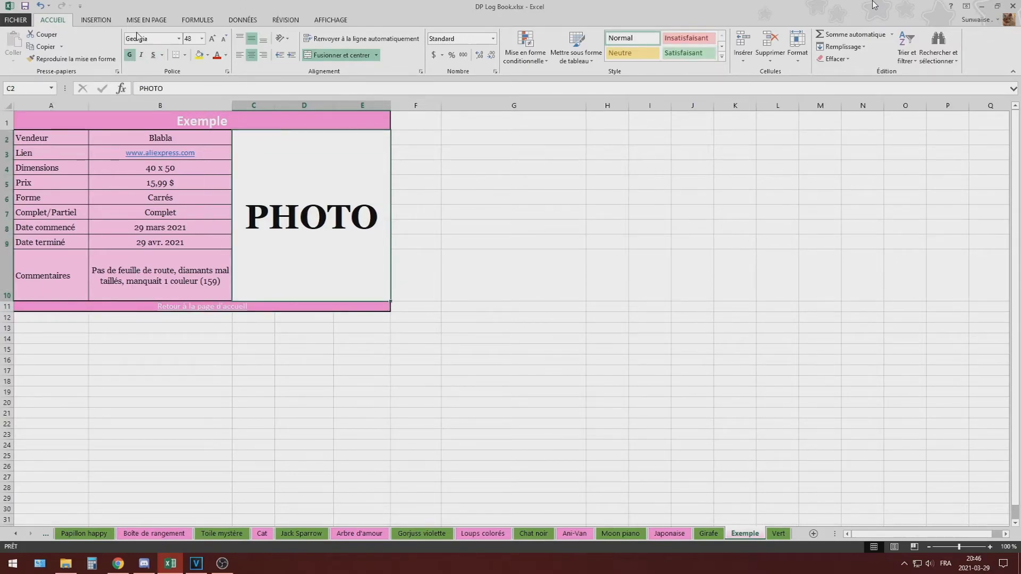
left_click(96, 19)
left_click(132, 48)
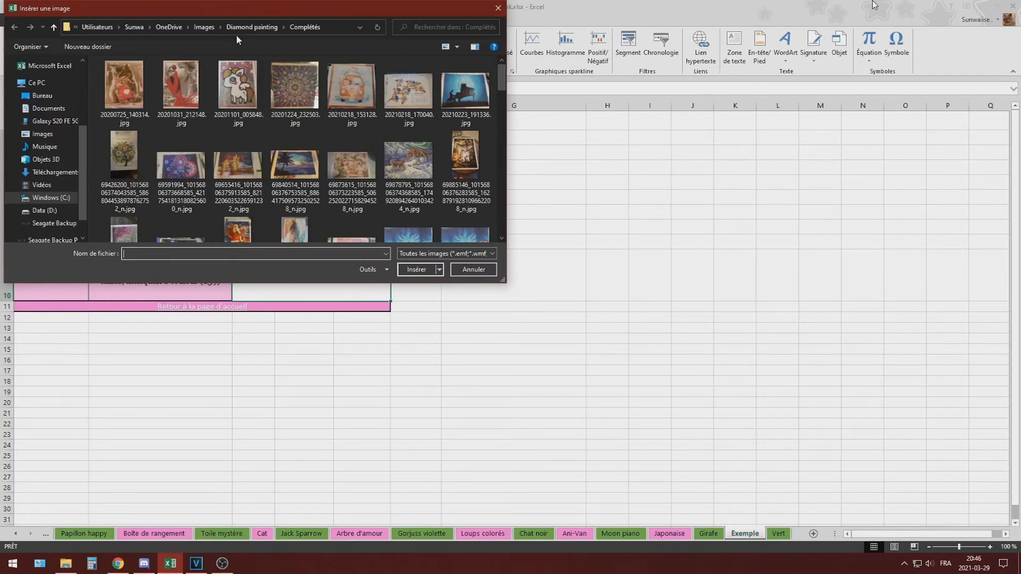
scroll(355, 141, "down", 5)
scroll(354, 144, "down", 10)
scroll(420, 183, "up", 2)
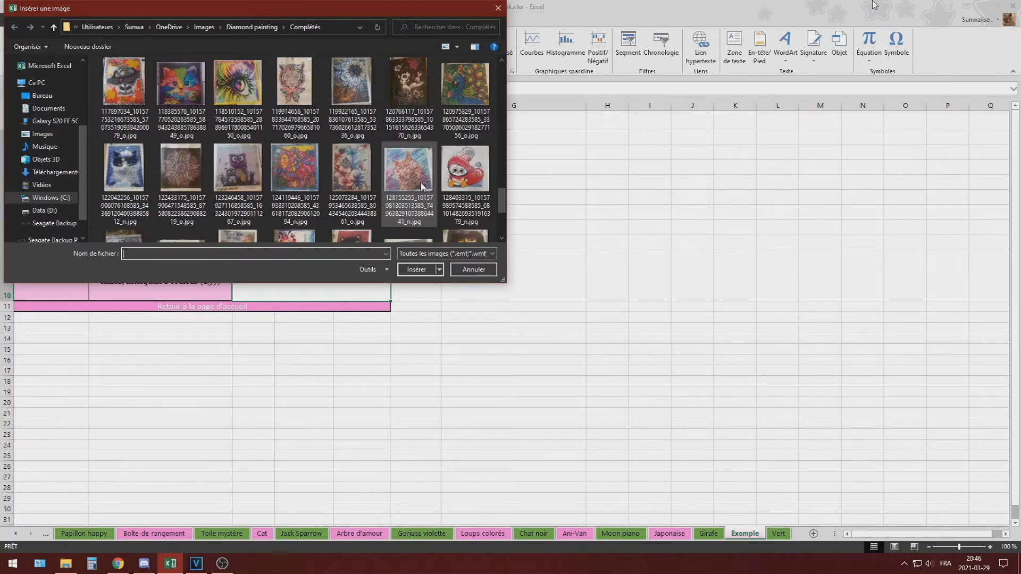
scroll(420, 183, "down", 2)
left_click(198, 195)
double_click(198, 195)
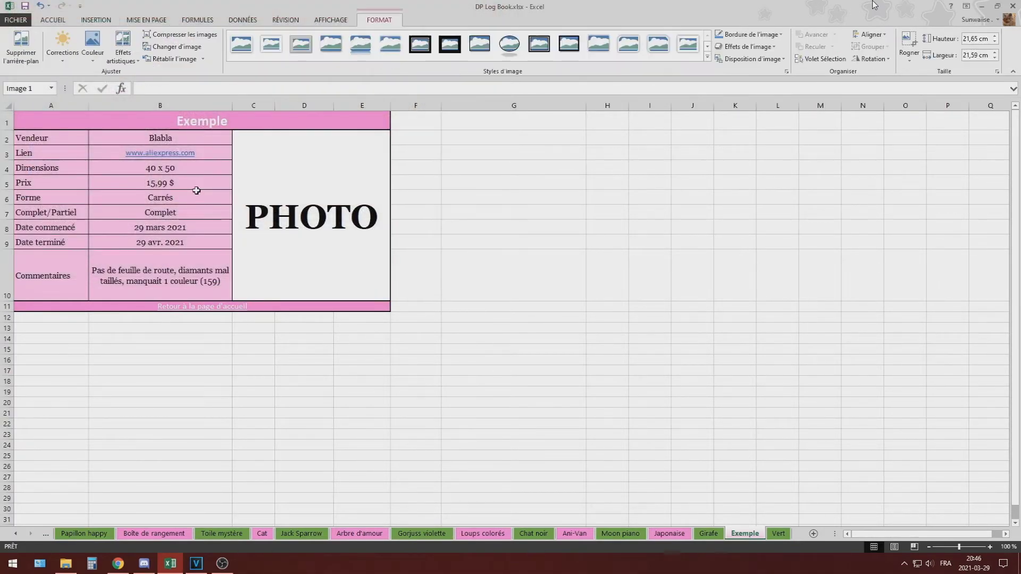
Shrink the cat picture to about 8,4 cm high by 7,9 cm wide so it covers the PHOTO cell.
scroll(624, 393, "down", 2)
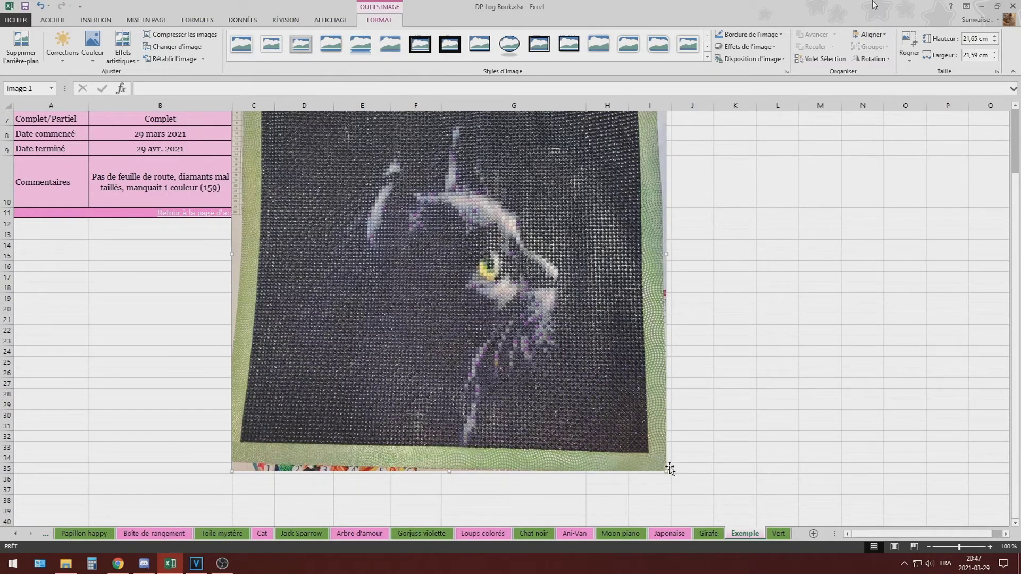
left_click_drag(663, 467, 392, 211)
scroll(448, 272, "up", 2)
left_click(509, 276)
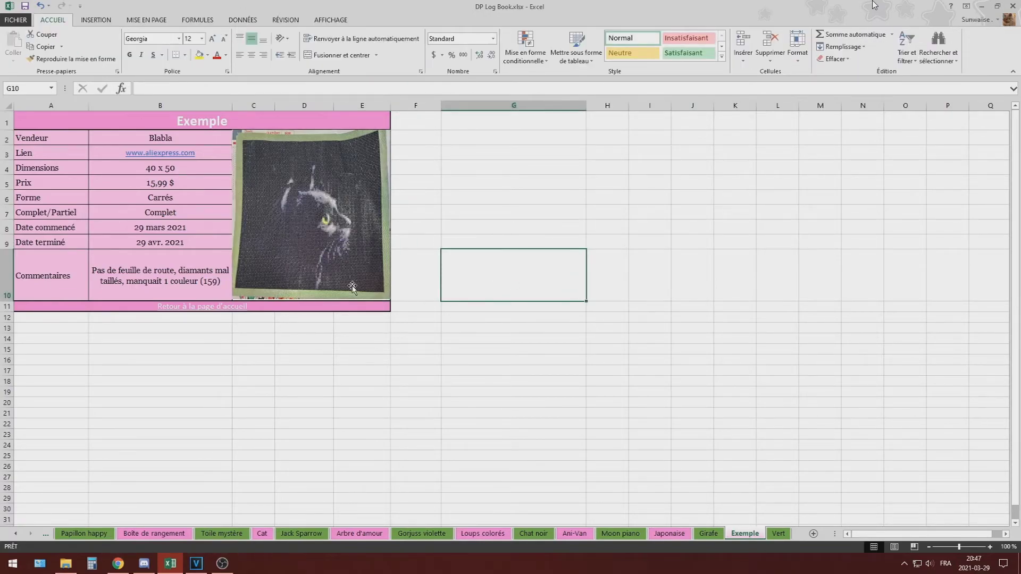
left_click(327, 295)
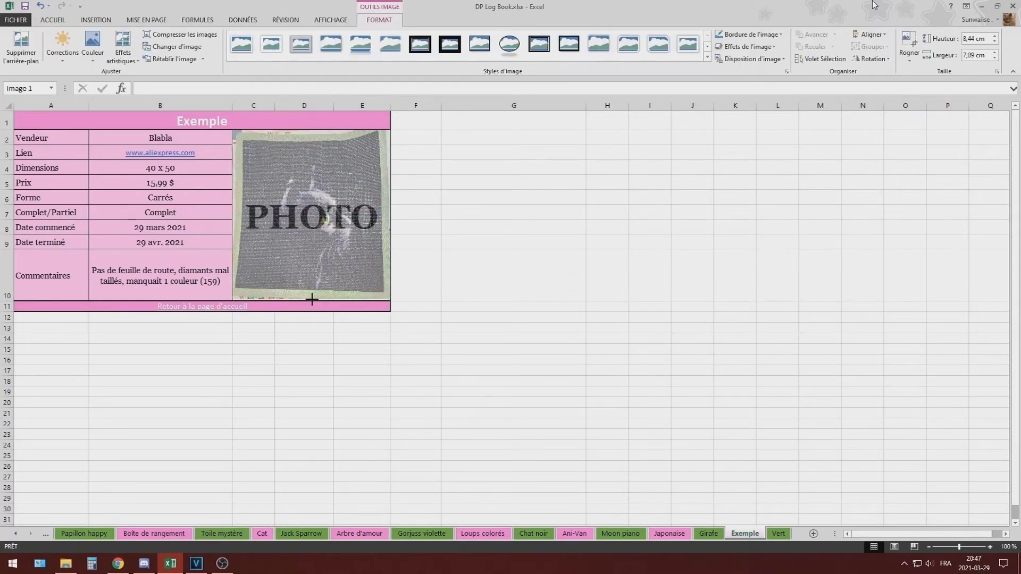
left_click(406, 272)
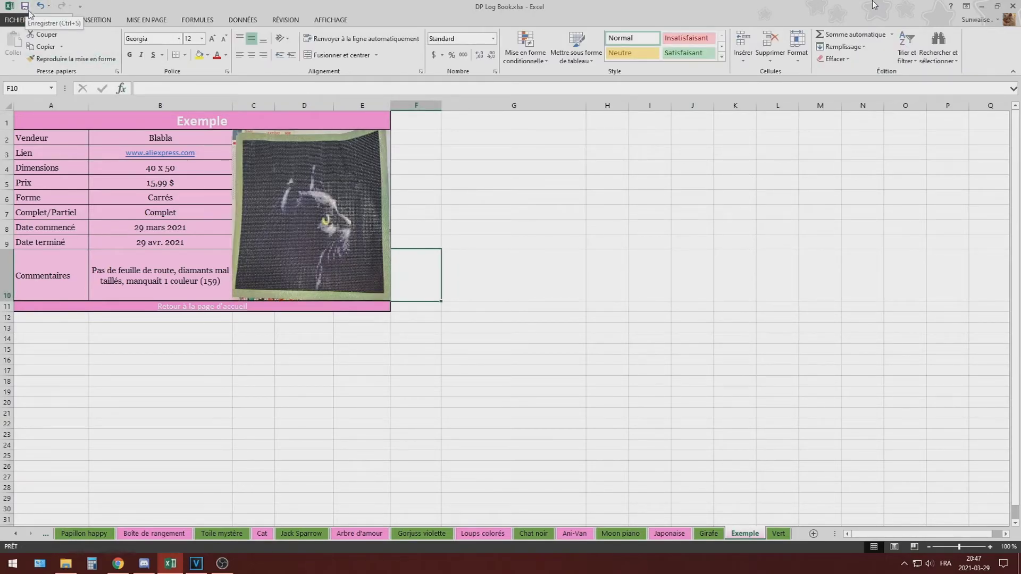
Return to the Page accueil sheet and insert a new row above Chat St-Patrick in the Chats list.
left_click(254, 305)
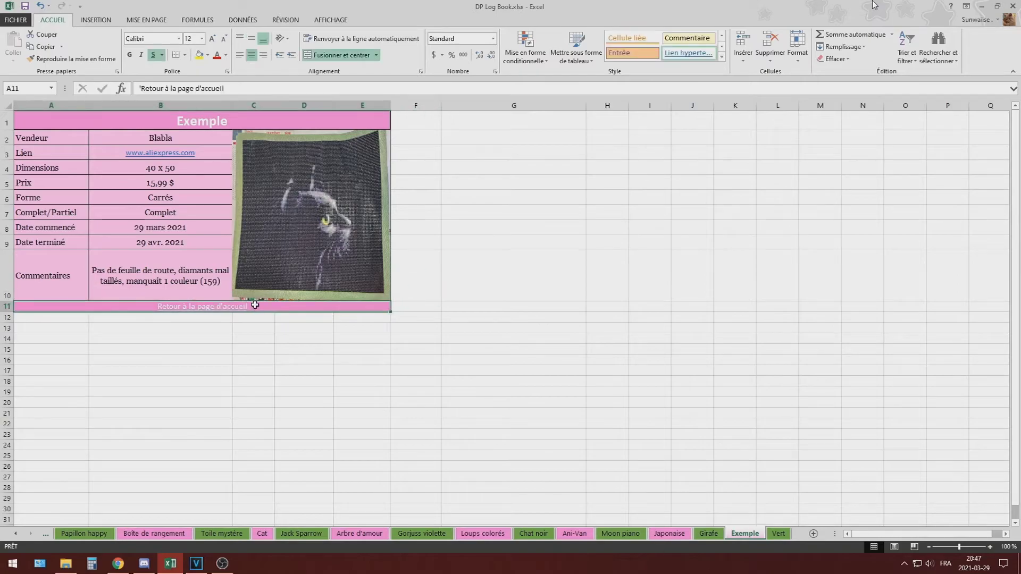
left_click(219, 305)
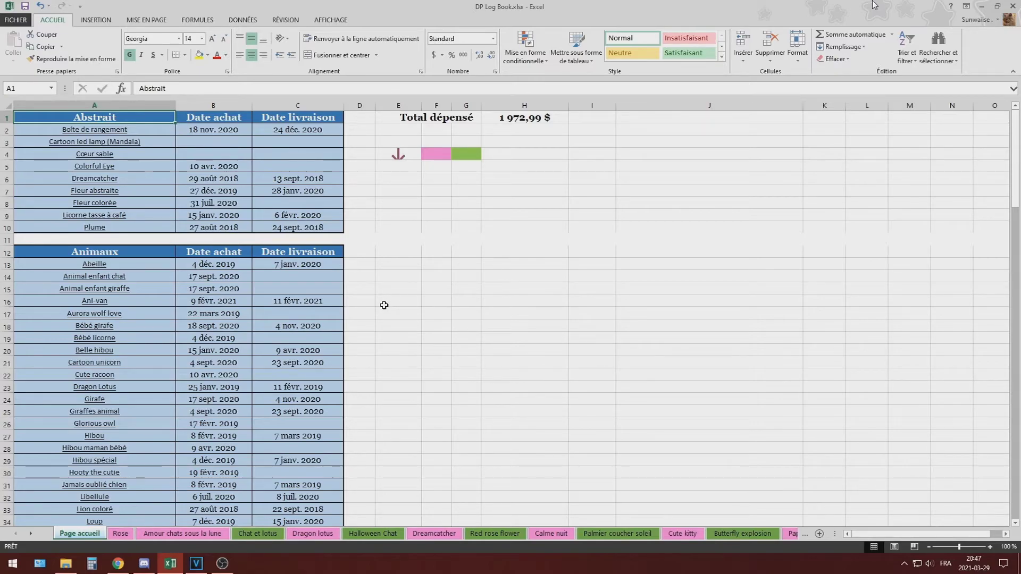
scroll(384, 305, "down", 9)
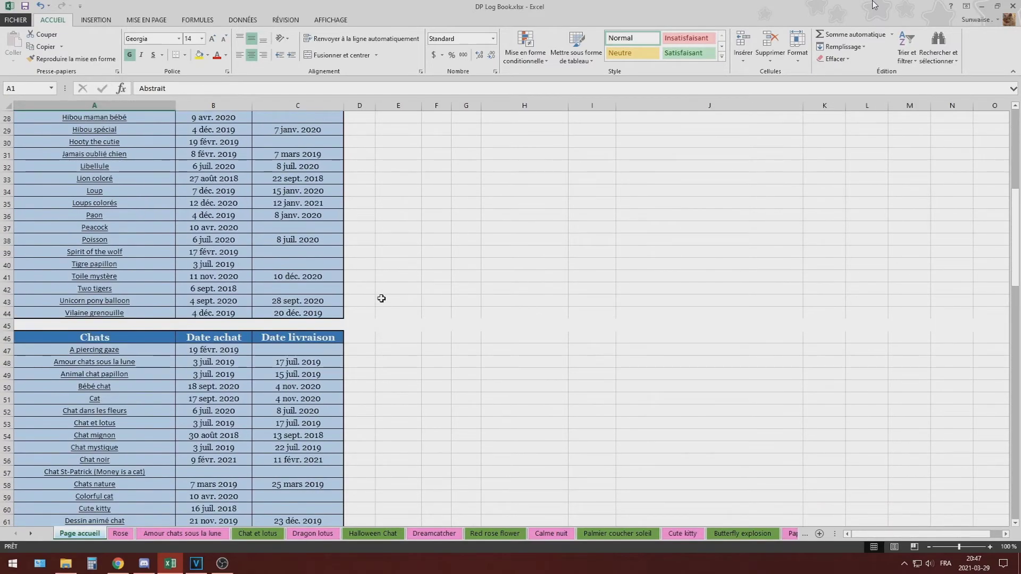
scroll(381, 298, "down", 3)
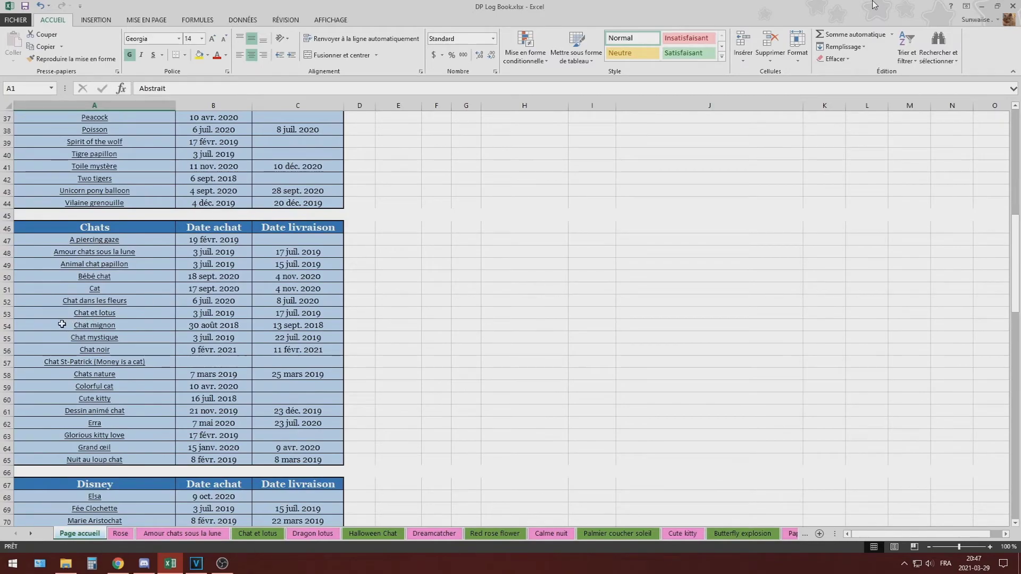
left_click(4, 362)
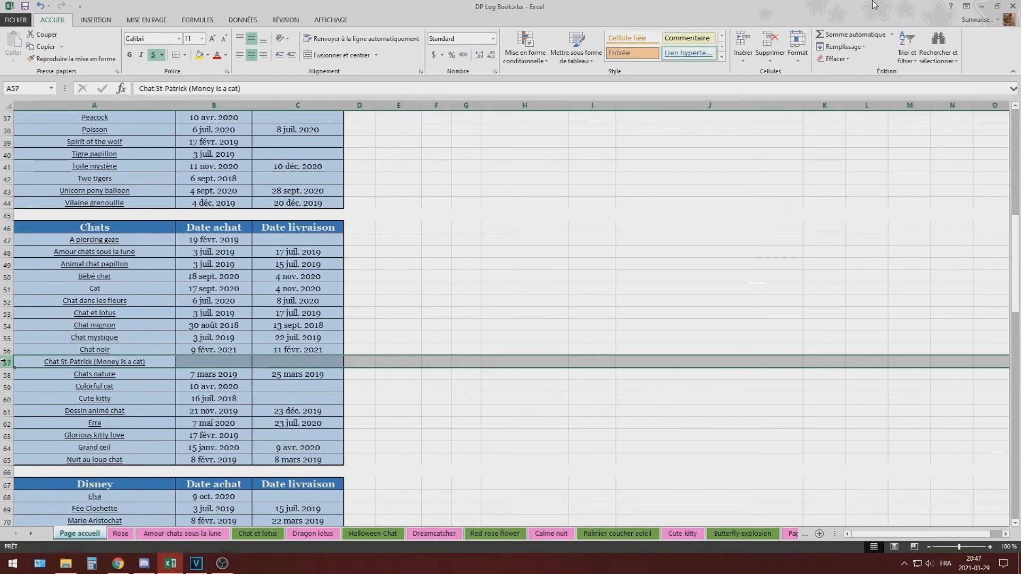
right_click(5, 363)
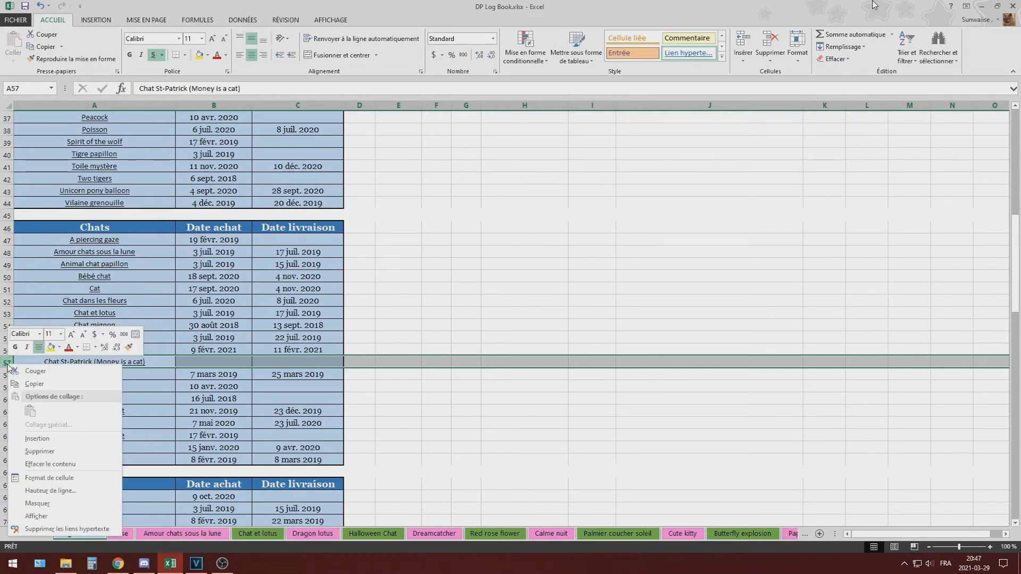
left_click(37, 438)
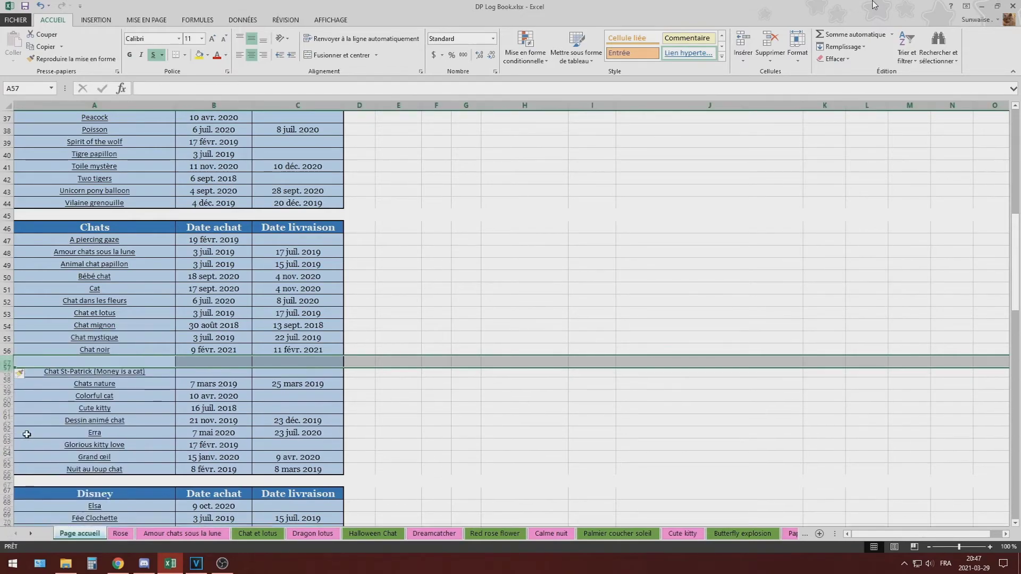
Fill the new Chats row with Exemple, 03 mars 2021 as the Date achat and 10 mars 2021 as the Date livraison.
type("Exem")
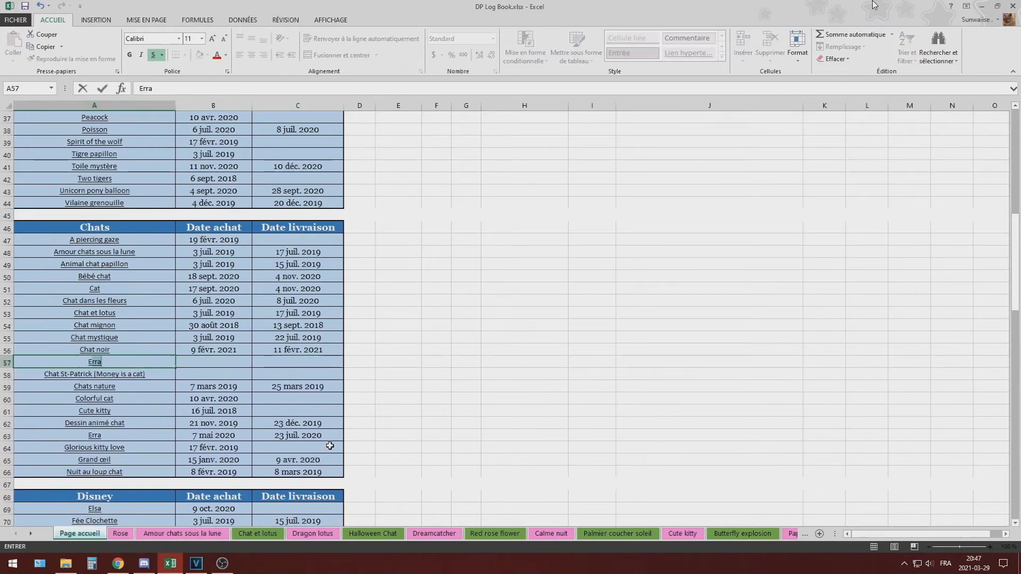
type("ple")
key("Tab")
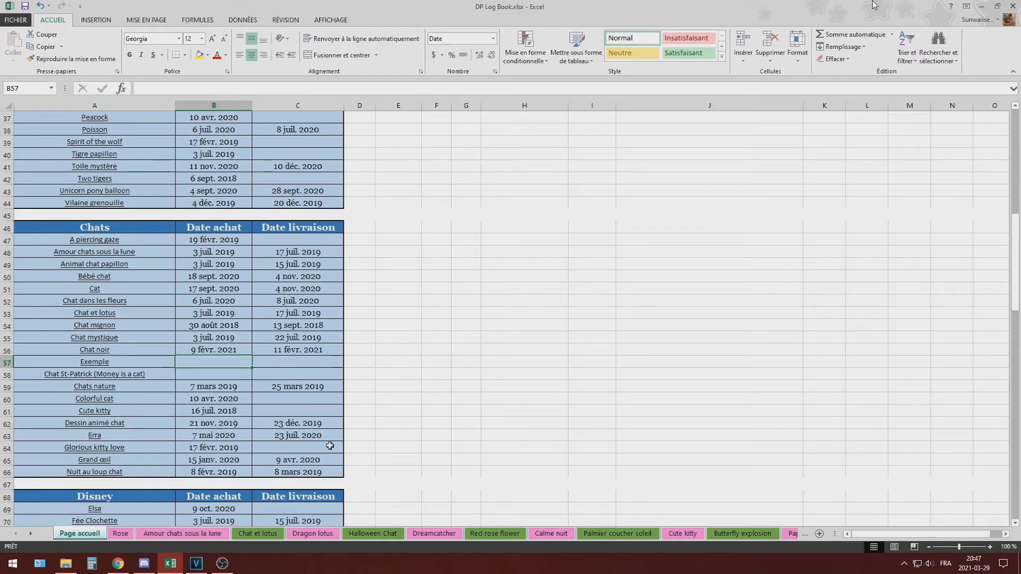
type("03 mars 2021")
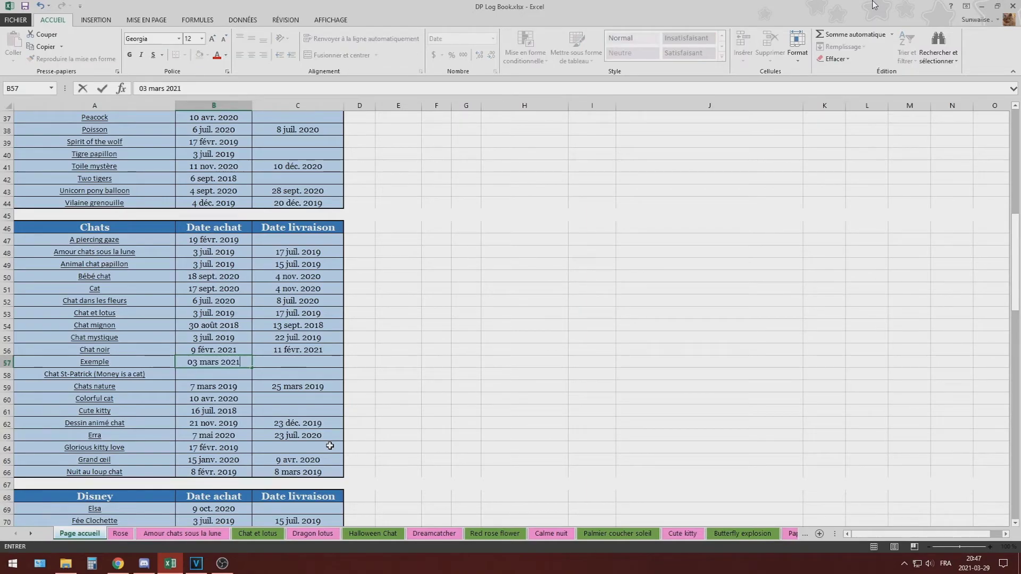
key("Tab")
type("10 mars 2021")
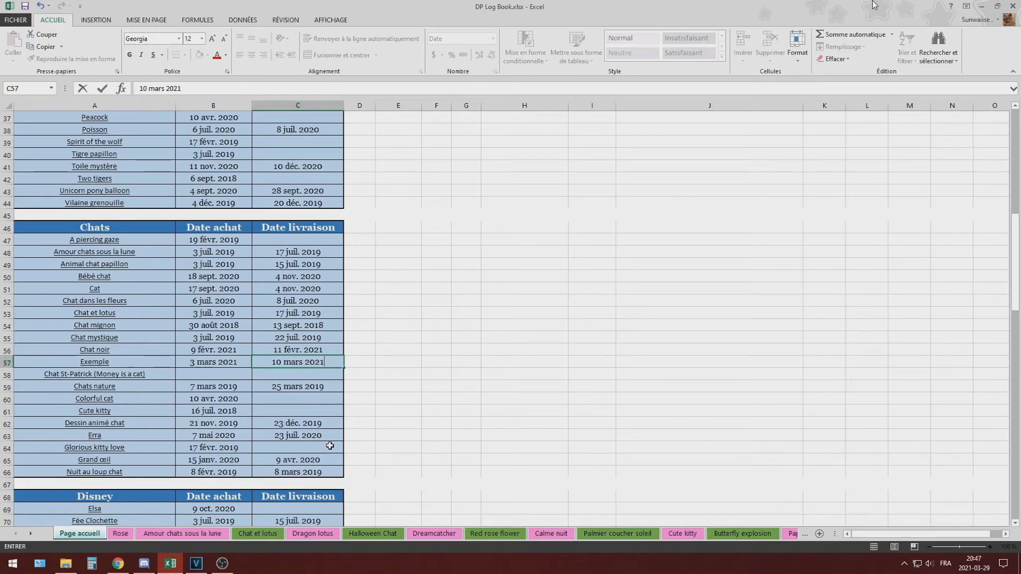
key("Return")
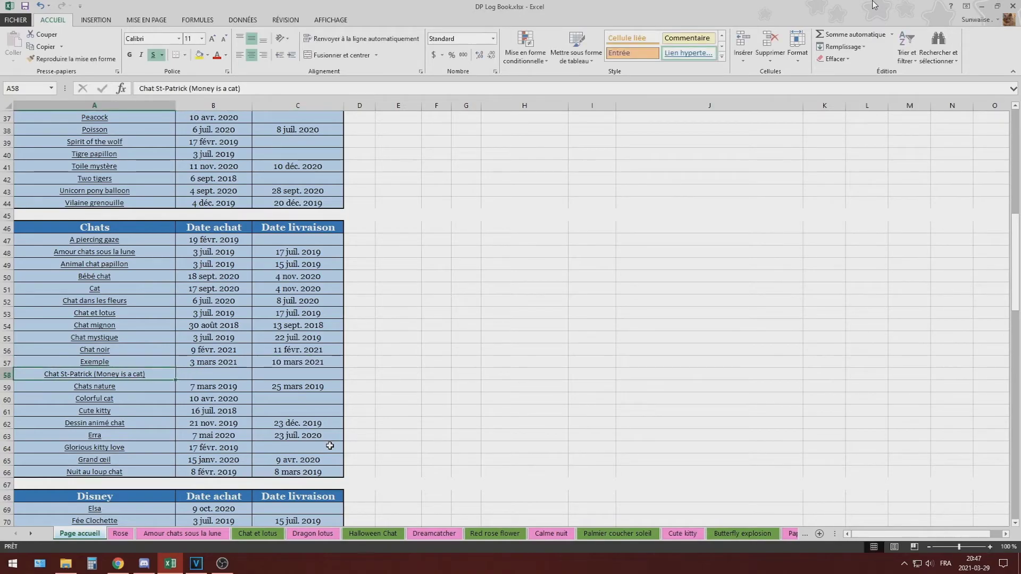
Hyperlink the Exemple cell in the Chats list to the Exemple sheet in this document and follow the link to test it.
left_click(156, 363)
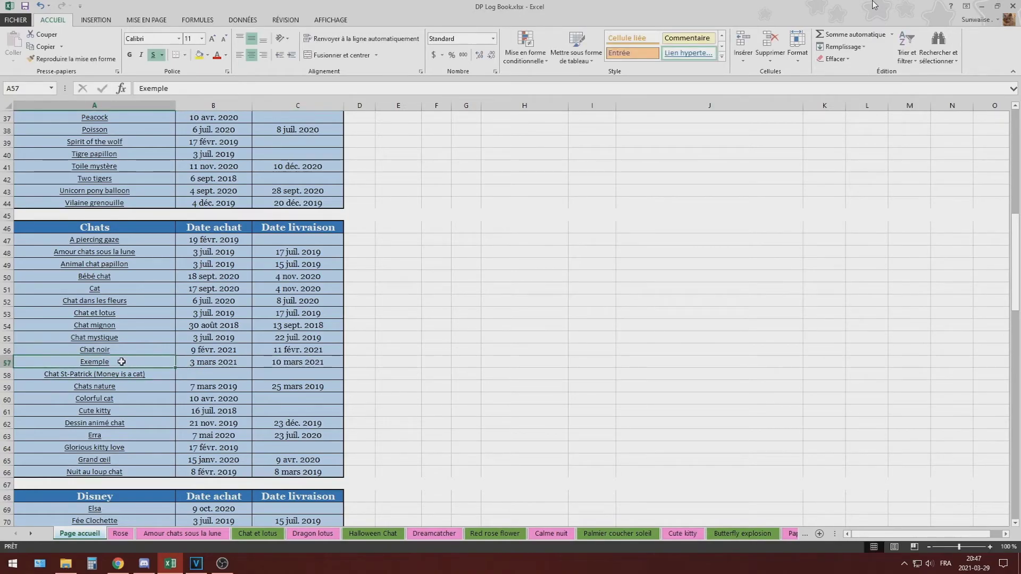
right_click(97, 367)
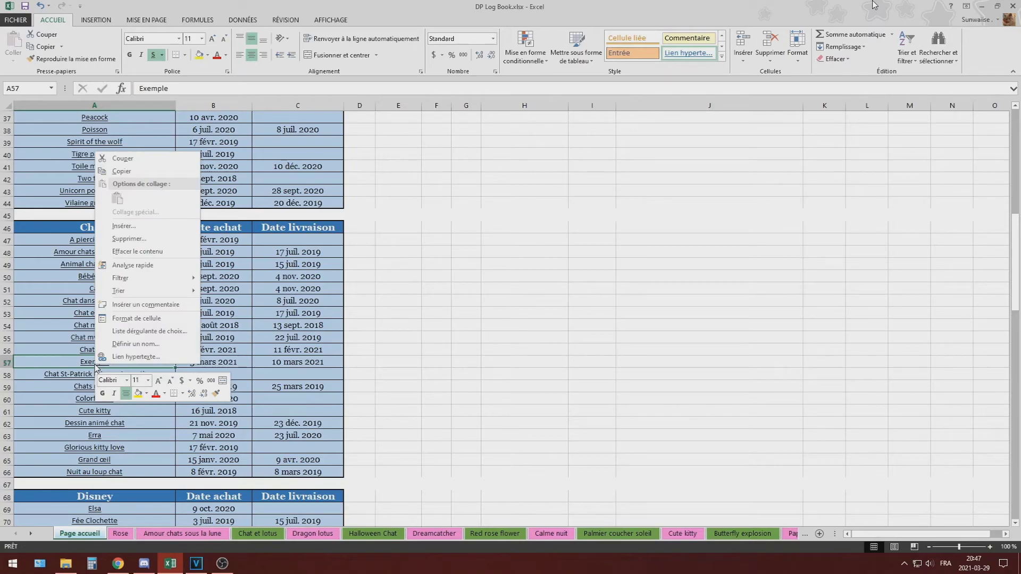
left_click(127, 358)
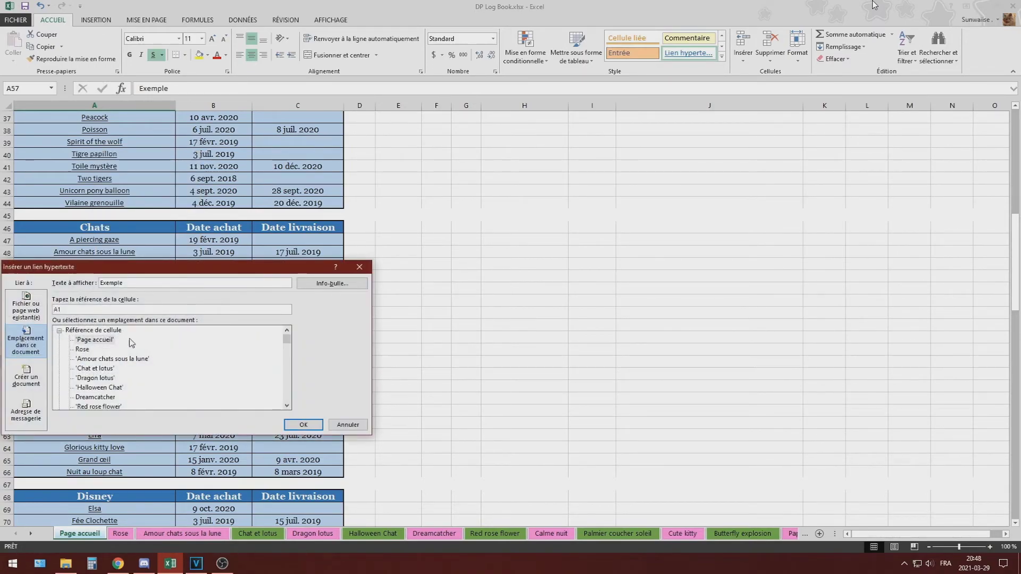
left_click_drag(289, 342, 287, 398)
left_click(88, 378)
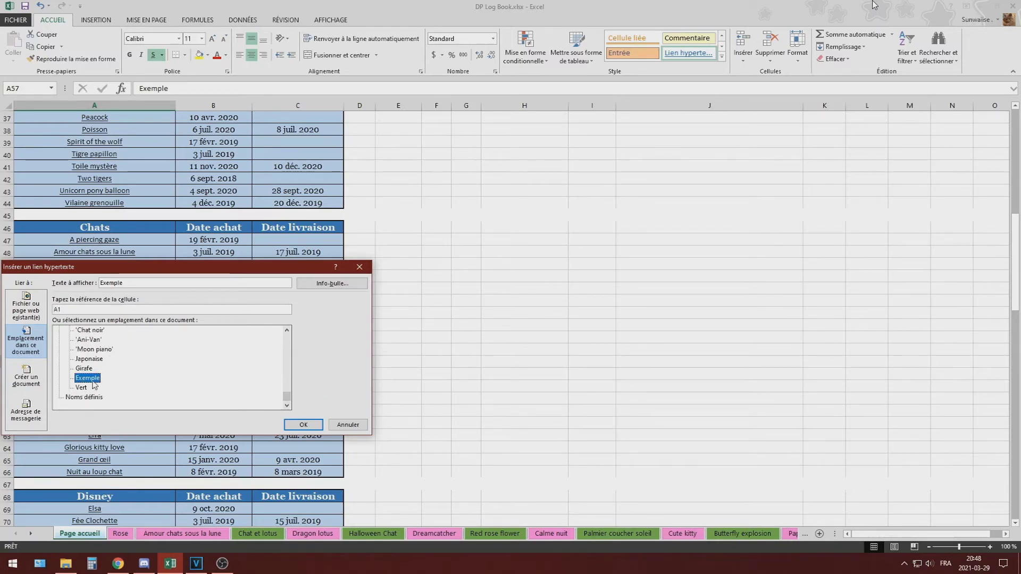
left_click(292, 424)
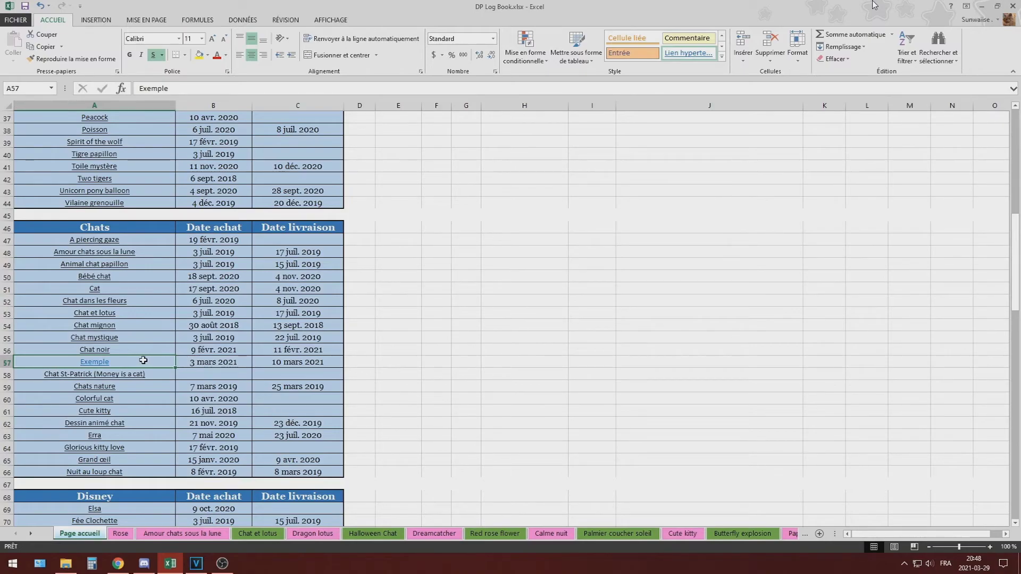
left_click(97, 364)
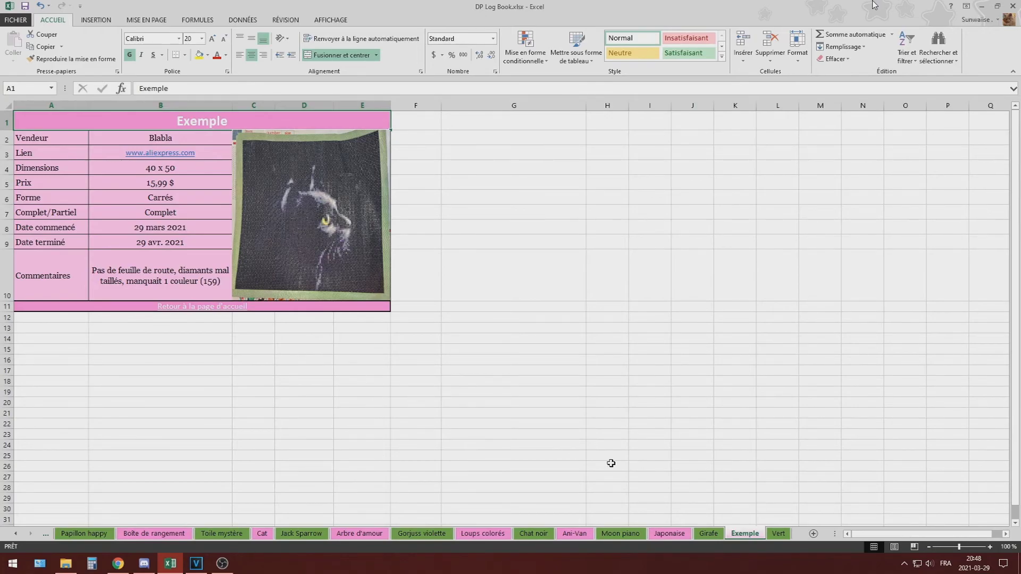
Delete the Exemple sheet from the log book and confirm the deletion.
right_click(741, 531)
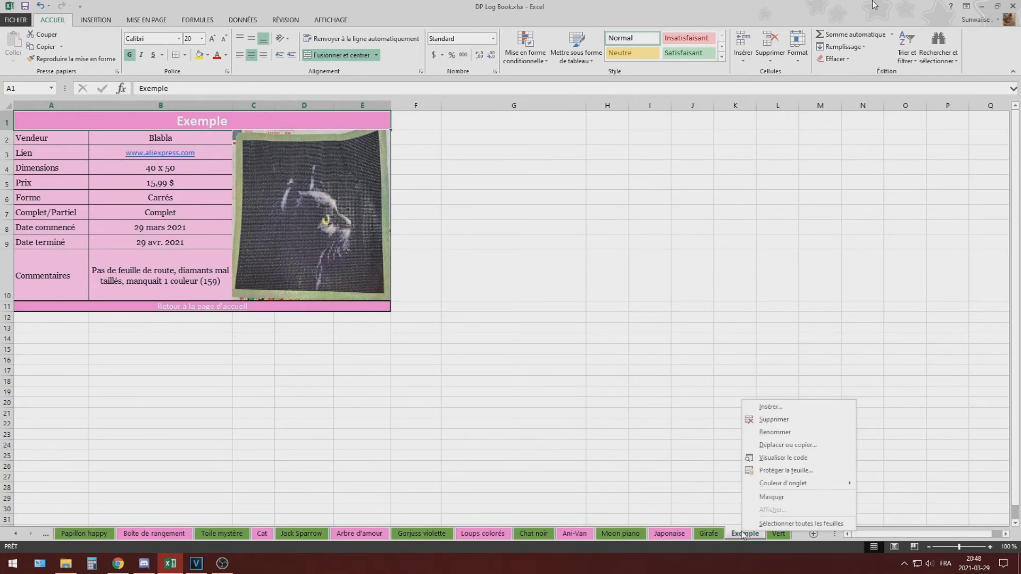
left_click(768, 423)
left_click(481, 308)
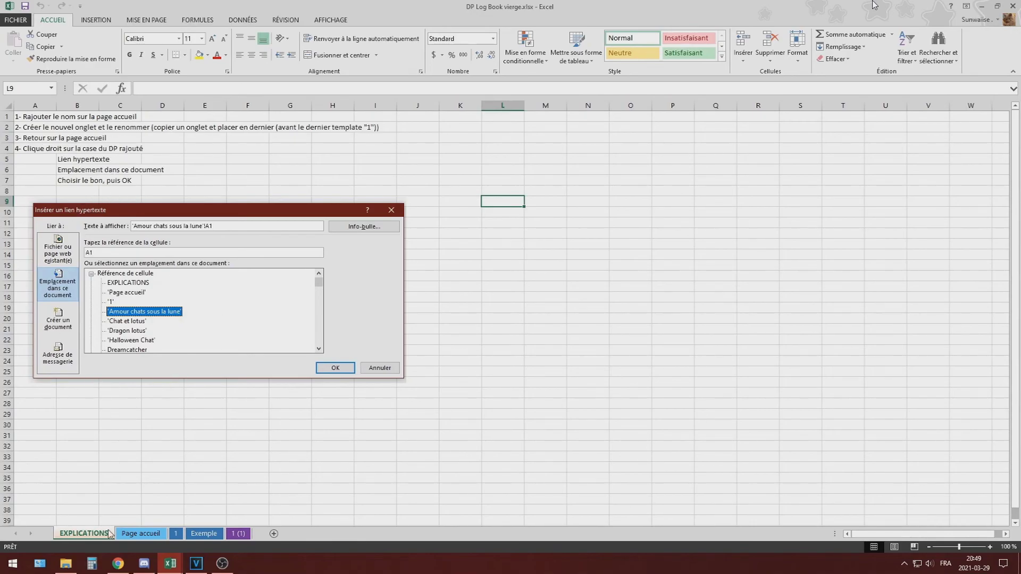
Go to the Page accueil sheet of the blank log book and look at the insertion option for row 4 without applying it.
key("Escape")
left_click(140, 534)
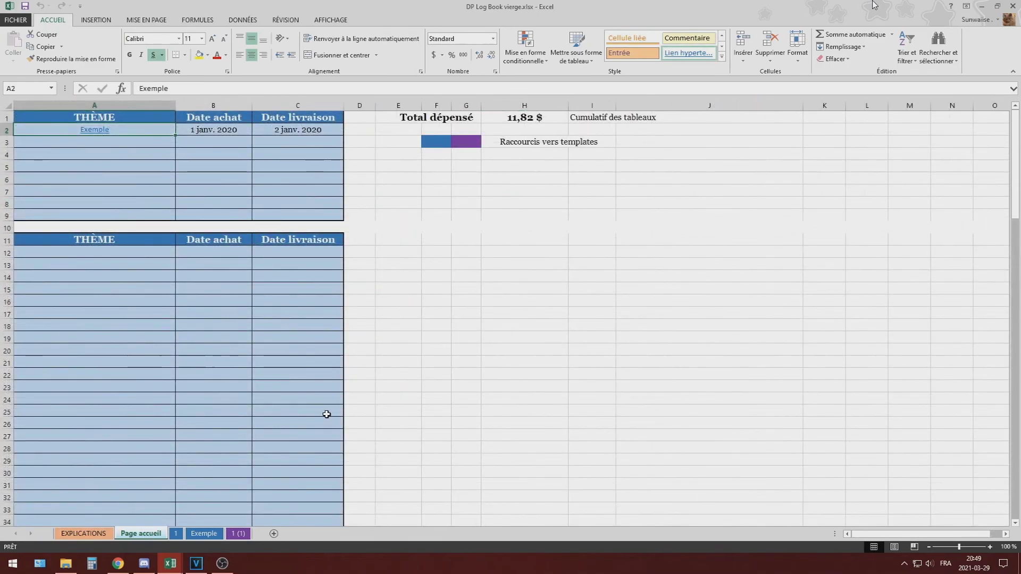
left_click(9, 156)
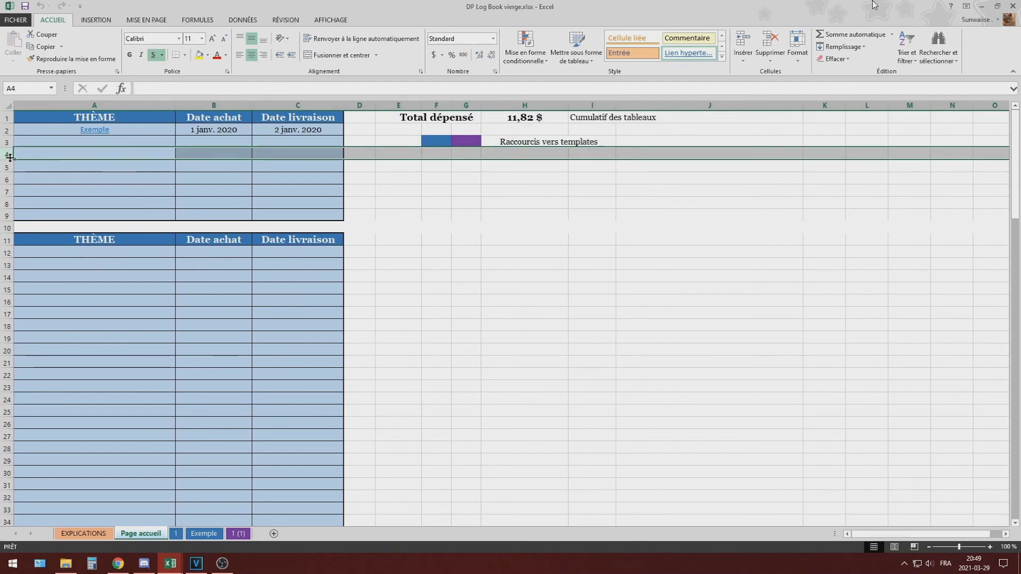
right_click(10, 156)
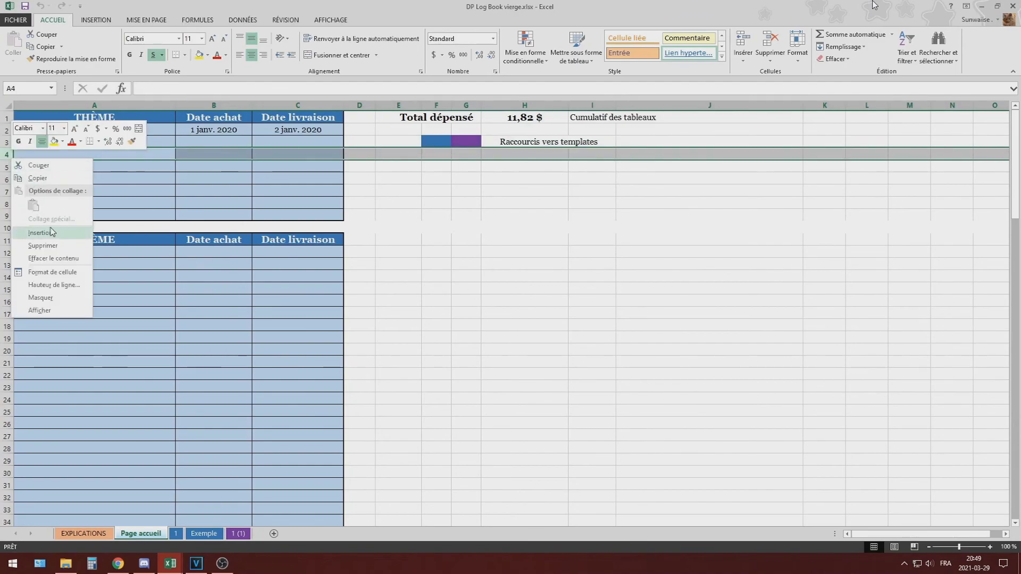
left_click(461, 212)
left_click(461, 213)
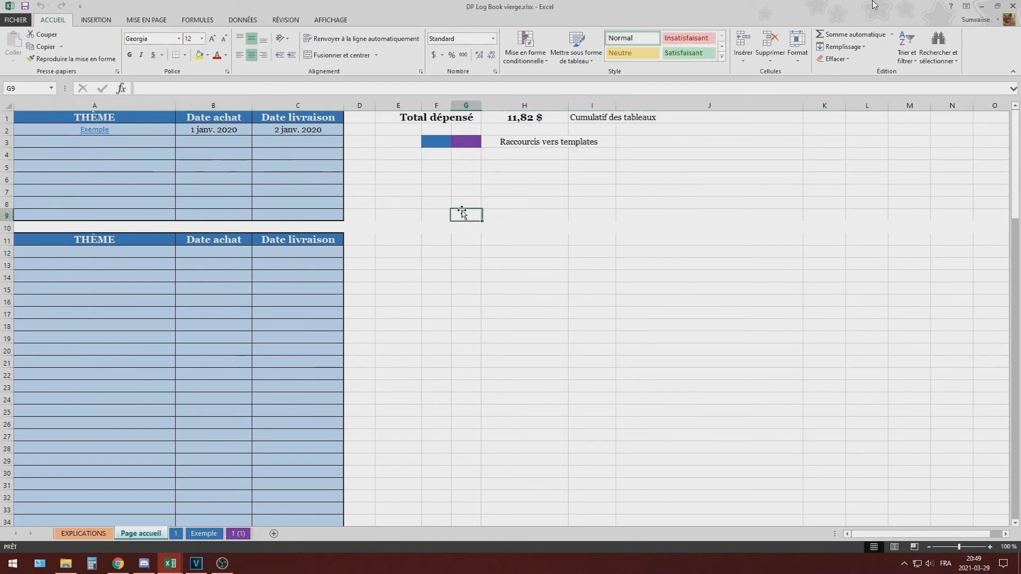